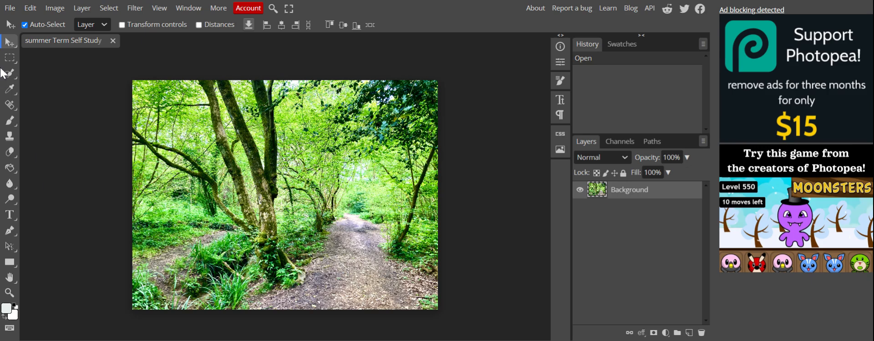
pyautogui.click(11, 9)
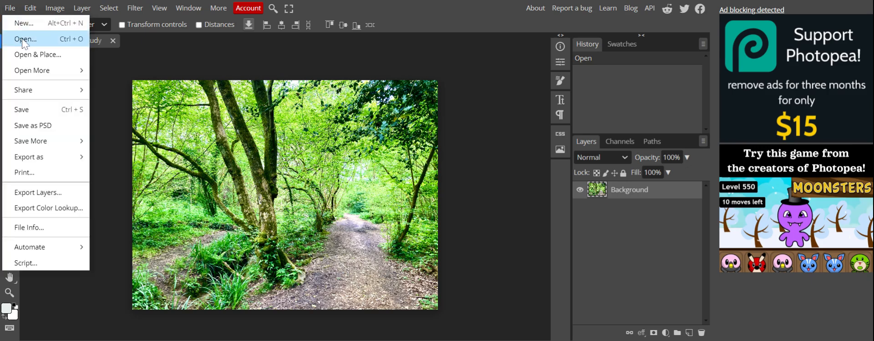
pyautogui.click(23, 43)
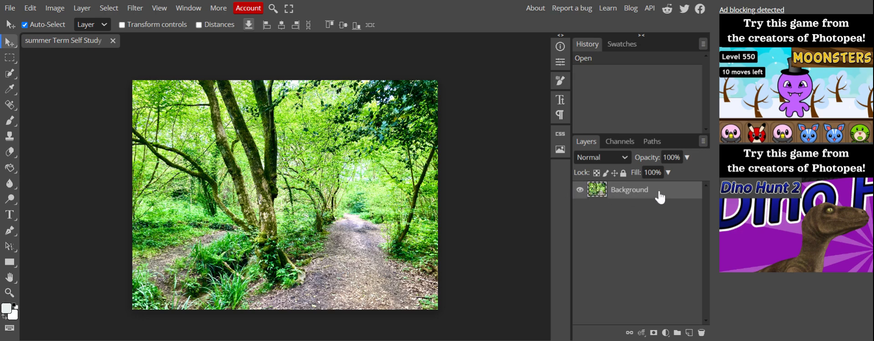
# Hide the Background layer and show it again.
pyautogui.click(580, 190)
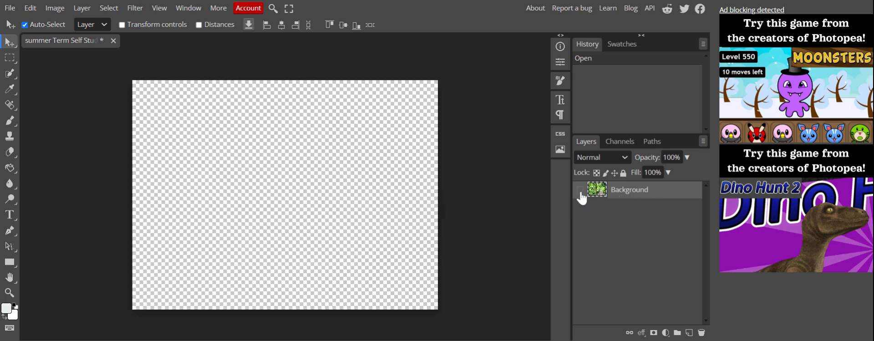
pyautogui.click(580, 189)
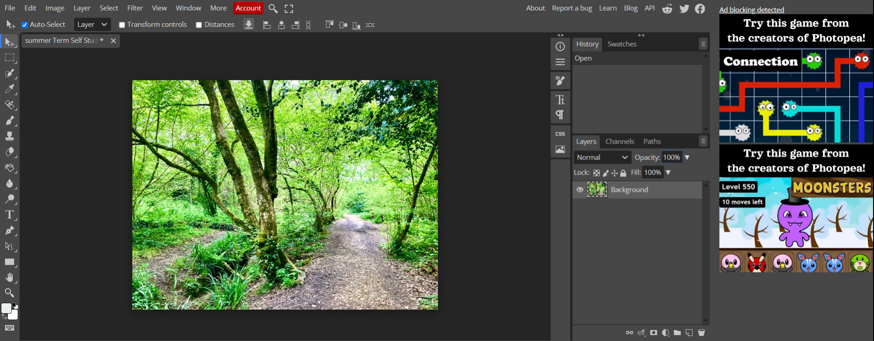
# Lower the Background layer's opacity to 56% and add a new empty layer above it.
pyautogui.click(688, 160)
pyautogui.moveTo(687, 173); pyautogui.dragTo(666, 175)
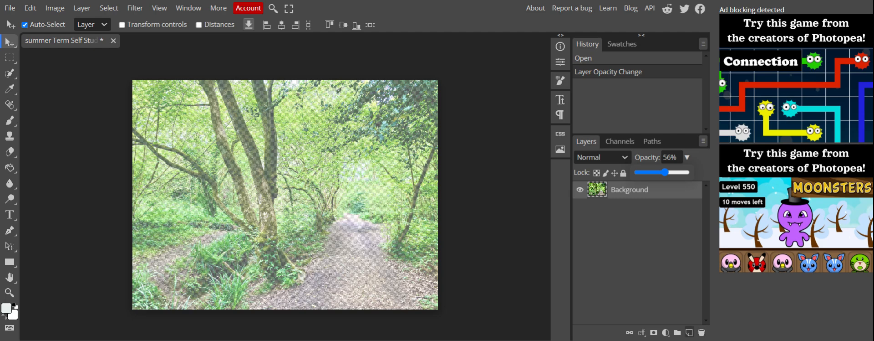
pyautogui.click(691, 333)
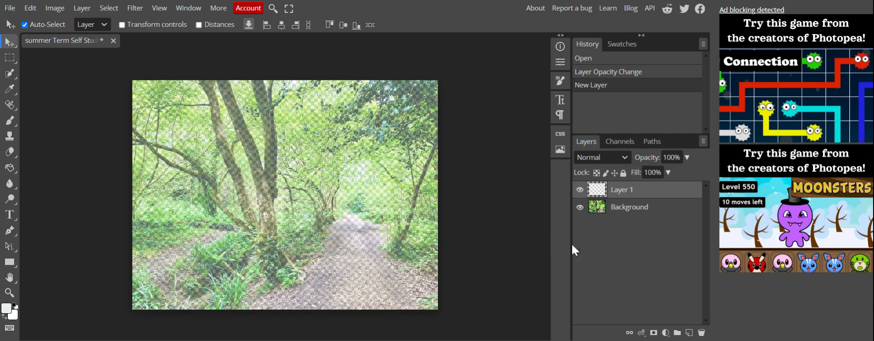
# Copy a rectangular area from the upper-left part of the photo on the Background layer and paste it into Layer 1.
pyautogui.click(643, 216)
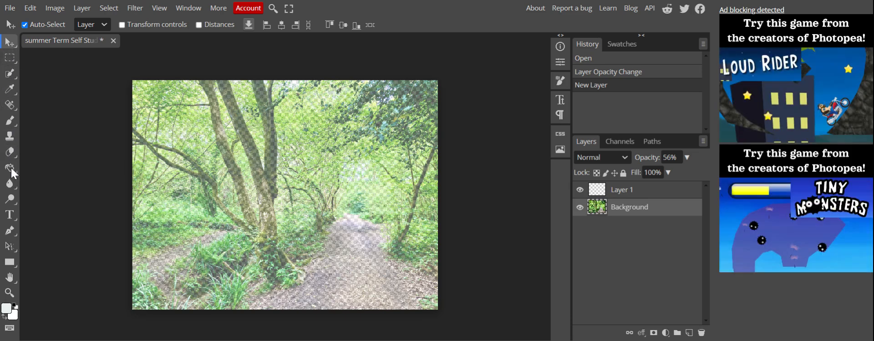
pyautogui.click(10, 58)
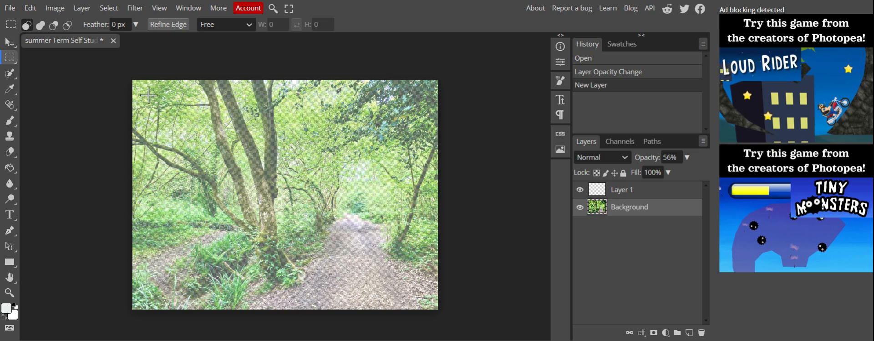
pyautogui.moveTo(149, 95); pyautogui.dragTo(241, 202)
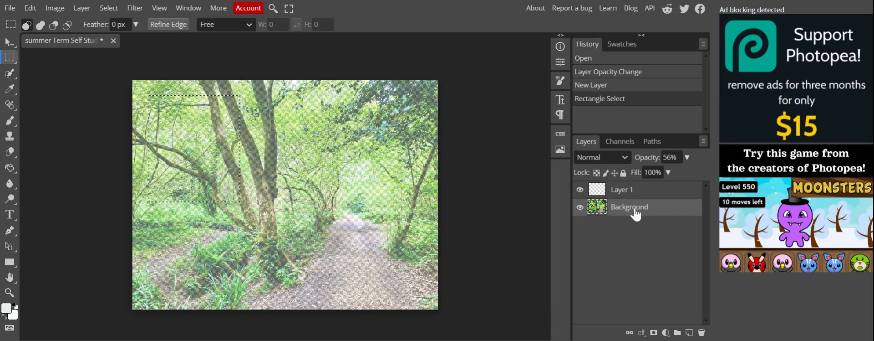
pyautogui.click(30, 11)
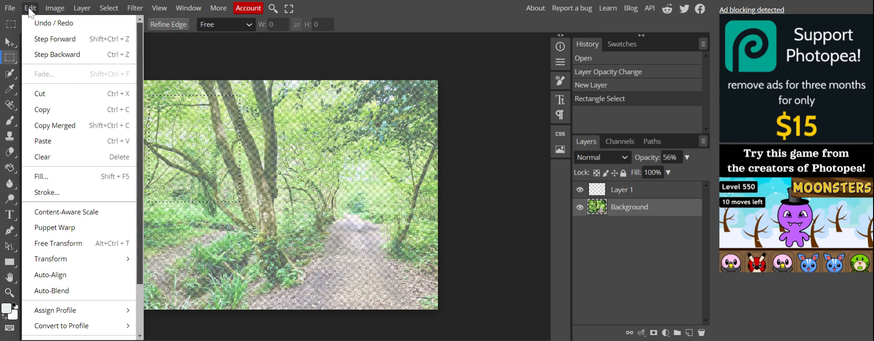
pyautogui.click(33, 114)
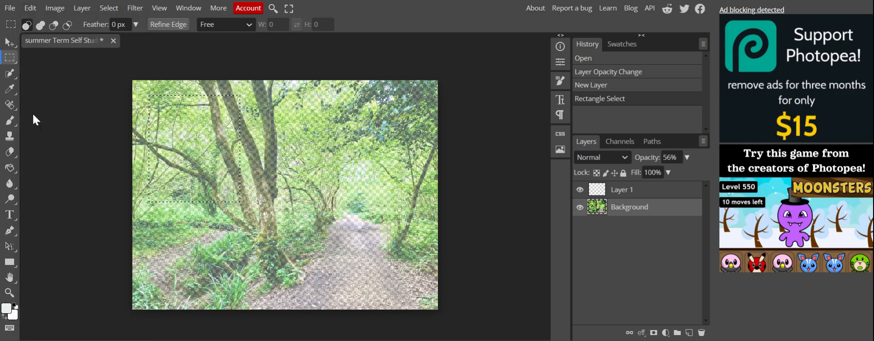
pyautogui.click(643, 194)
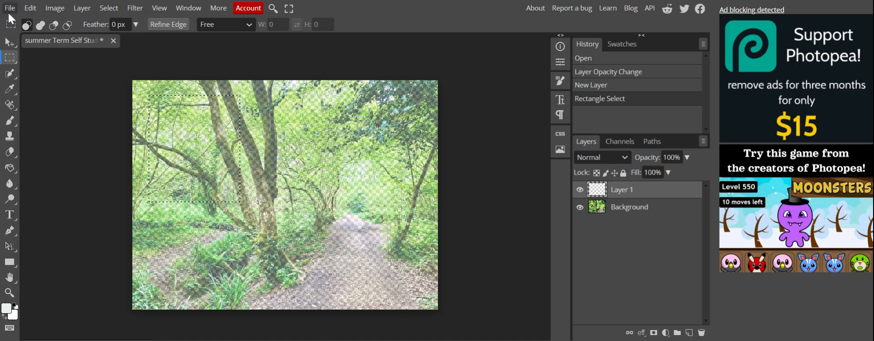
pyautogui.click(30, 8)
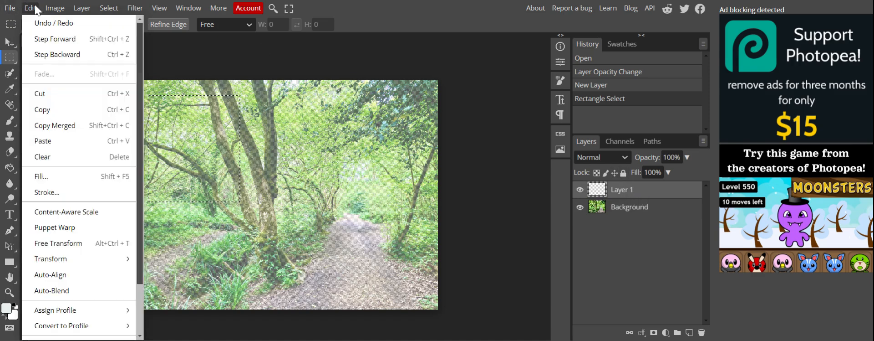
pyautogui.click(50, 137)
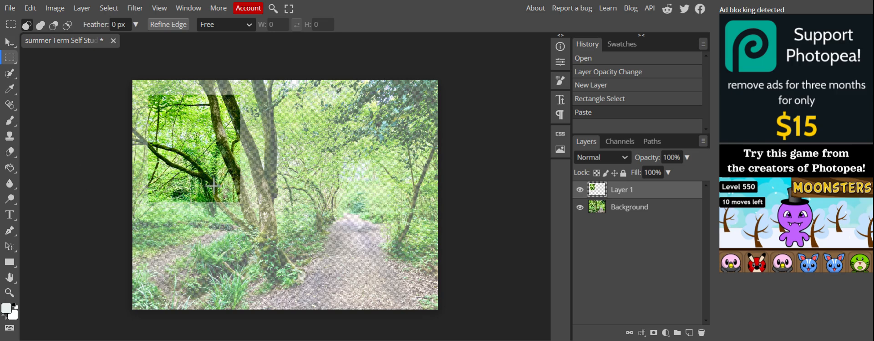
# Reduce the Background layer's opacity to 28%.
pyautogui.click(652, 208)
pyautogui.click(687, 157)
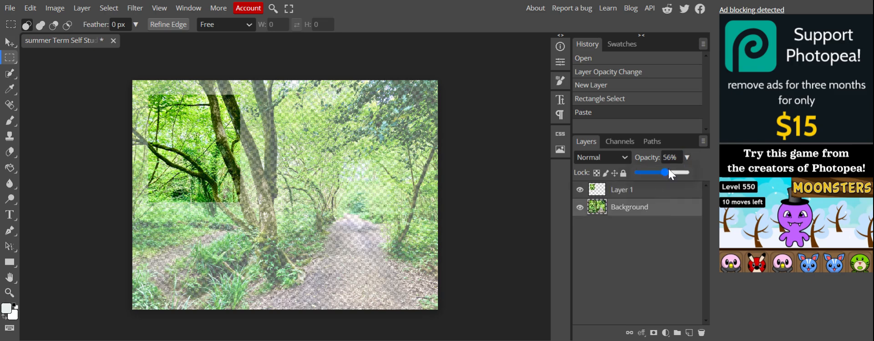
pyautogui.moveTo(659, 172); pyautogui.dragTo(651, 175)
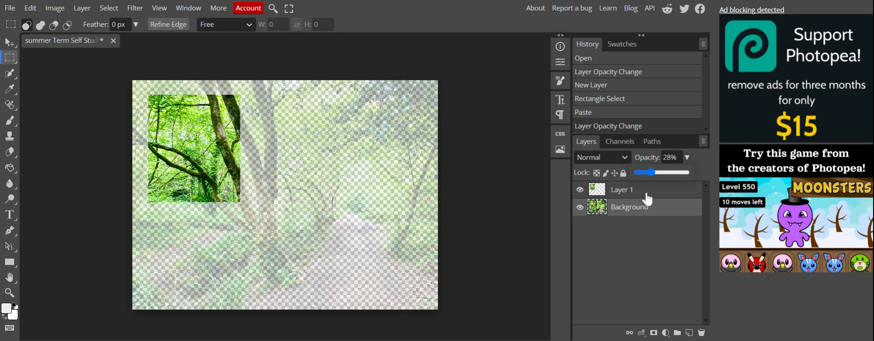
# Select Layer 1 and briefly hide the Background layer to view the pasted piece alone, restoring the Background's visibility.
pyautogui.click(647, 198)
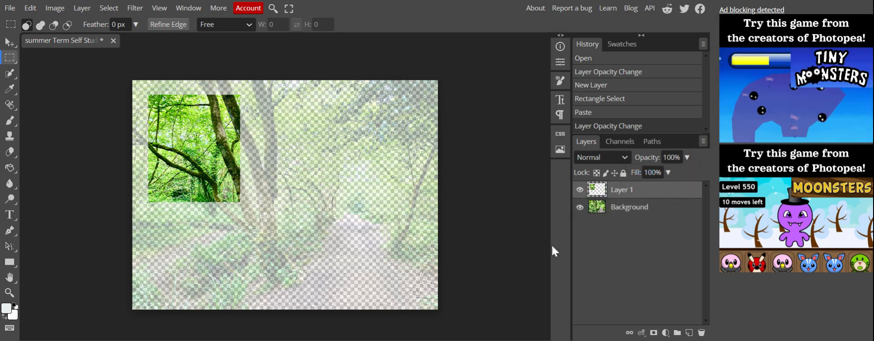
pyautogui.click(579, 209)
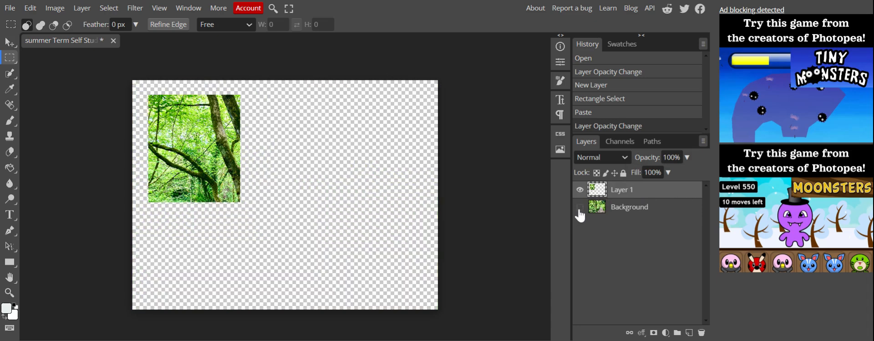
pyautogui.click(579, 208)
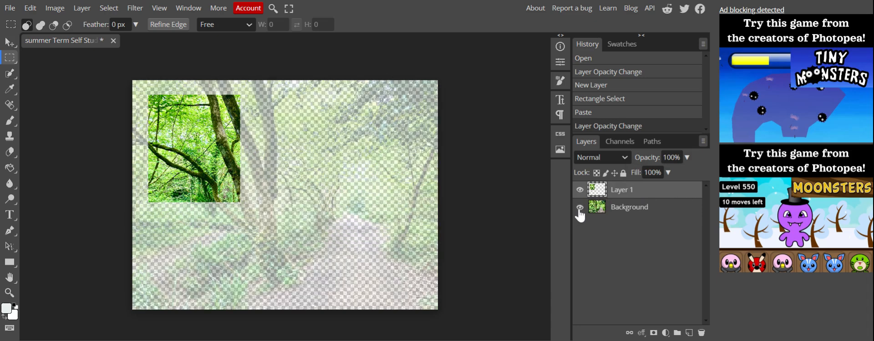
# Add a new layer above Background and copy a rectangular Background area overlapping the first piece's lower-right corner.
pyautogui.click(630, 210)
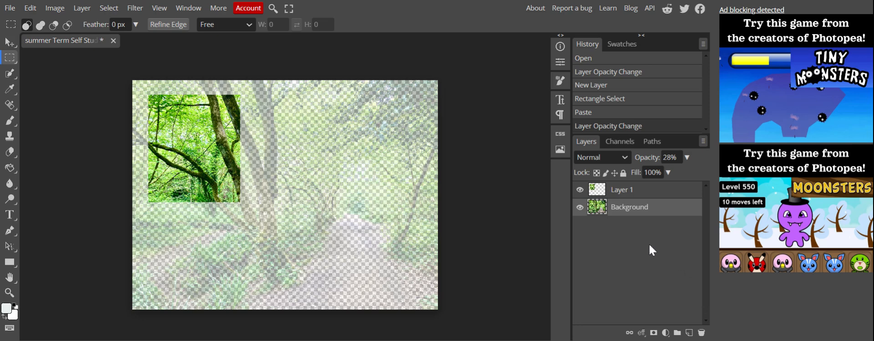
pyautogui.click(690, 333)
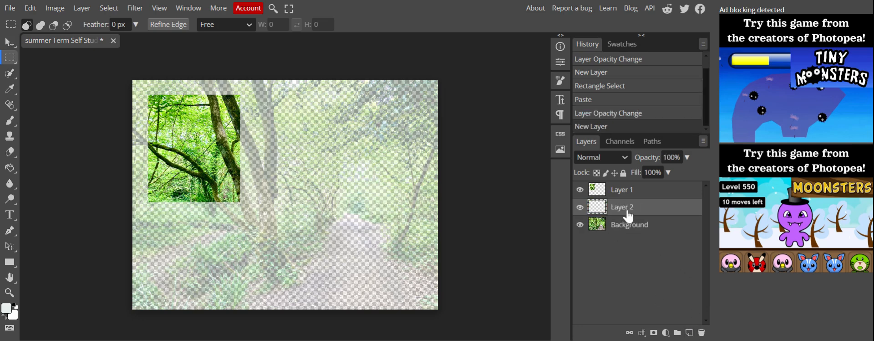
pyautogui.click(643, 232)
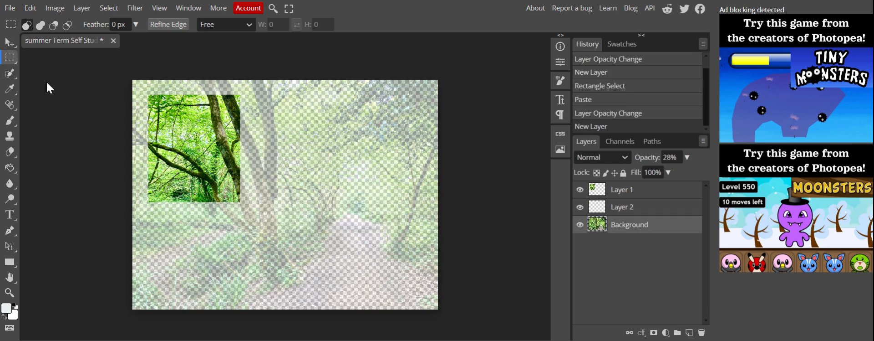
pyautogui.moveTo(186, 174); pyautogui.dragTo(261, 275)
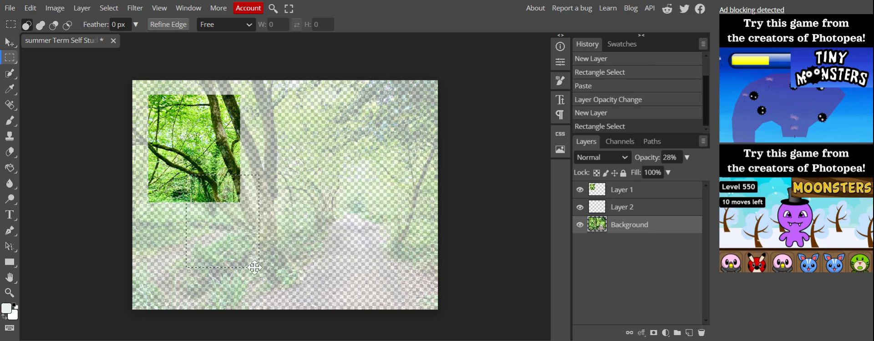
pyautogui.click(32, 8)
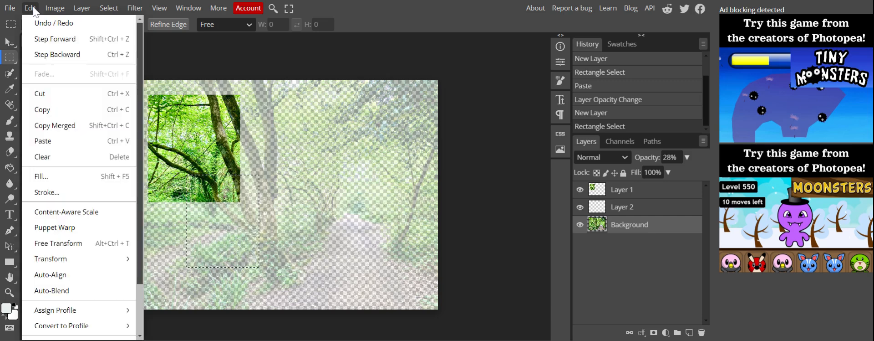
pyautogui.click(47, 111)
# Clear the selection and paste the copied area into Layer 2.
pyautogui.click(381, 105)
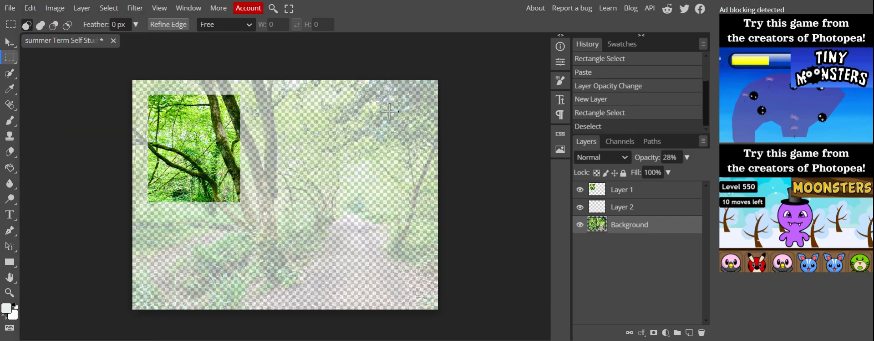
pyautogui.click(639, 208)
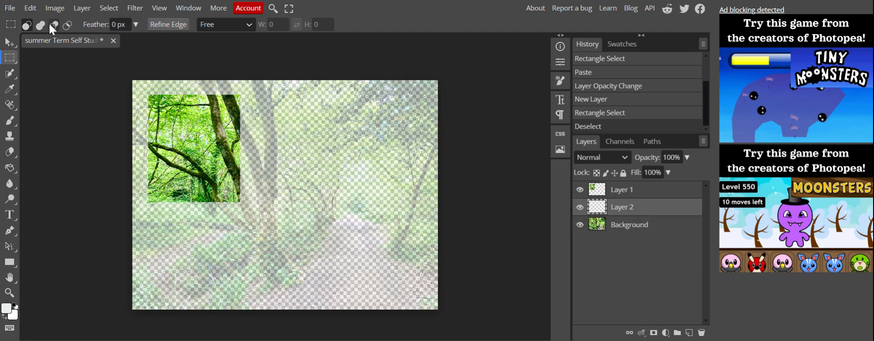
pyautogui.click(30, 7)
pyautogui.click(65, 141)
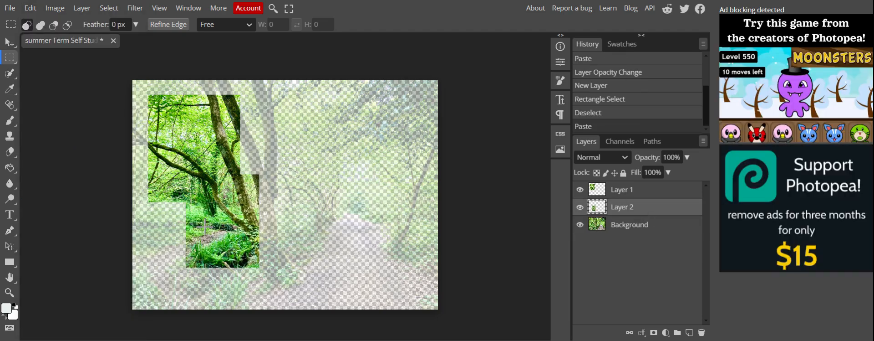
# Add a layer above Layer 2 and paste into it a rectangular Background area overlapping the first piece's right edge.
pyautogui.click(688, 334)
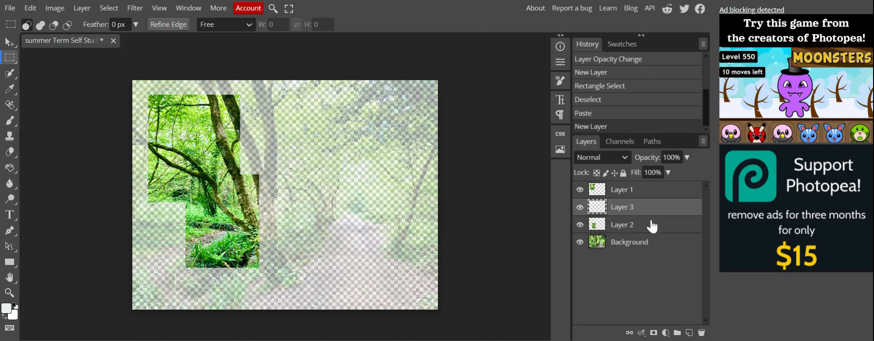
pyautogui.click(618, 244)
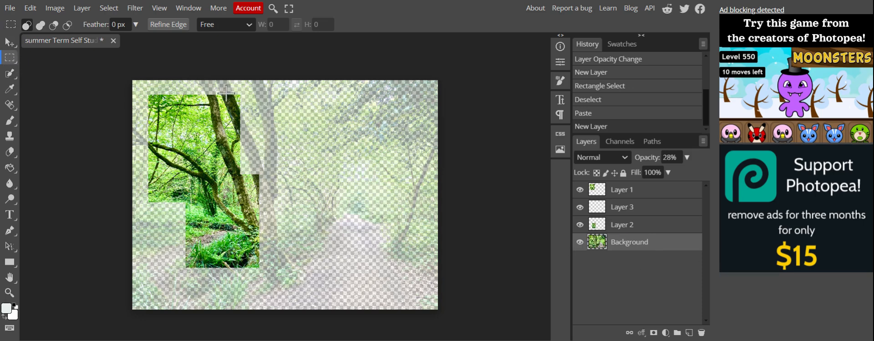
pyautogui.moveTo(225, 93); pyautogui.dragTo(317, 185)
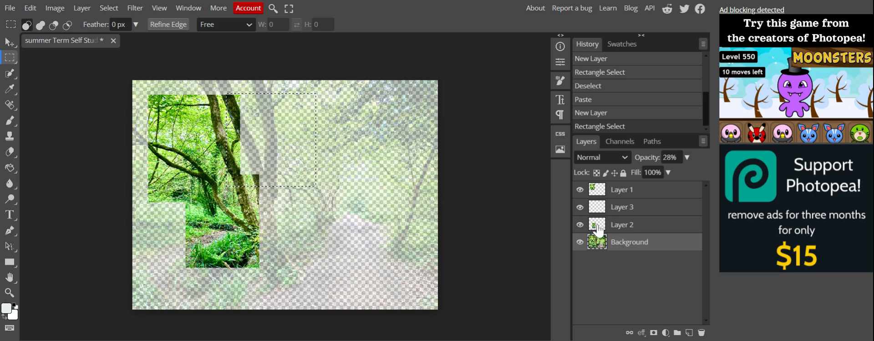
pyautogui.click(655, 210)
pyautogui.hotkey('ctrl', 'v')
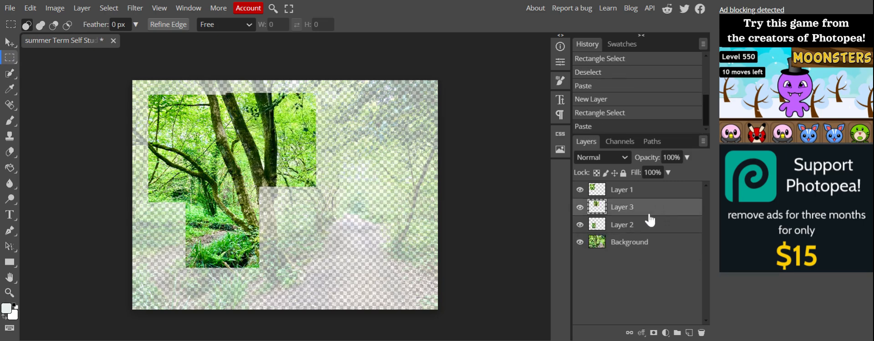
# Move the Layer 3 piece slightly up and to the right, and the Layer 1 piece slightly to the left.
pyautogui.click(9, 42)
pyautogui.moveTo(288, 132); pyautogui.dragTo(298, 126)
pyautogui.click(625, 195)
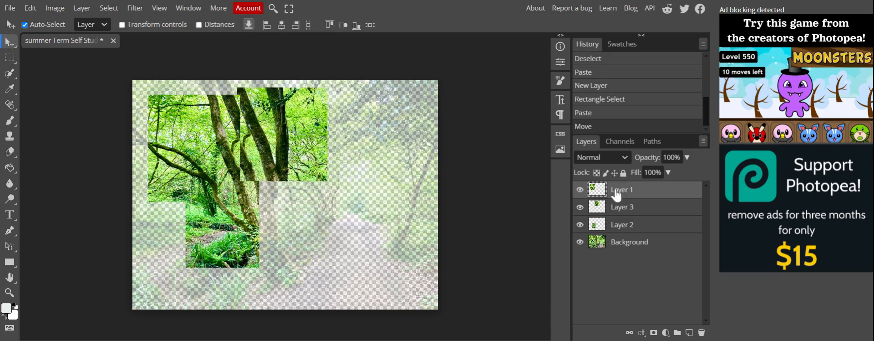
pyautogui.moveTo(177, 134); pyautogui.dragTo(173, 135)
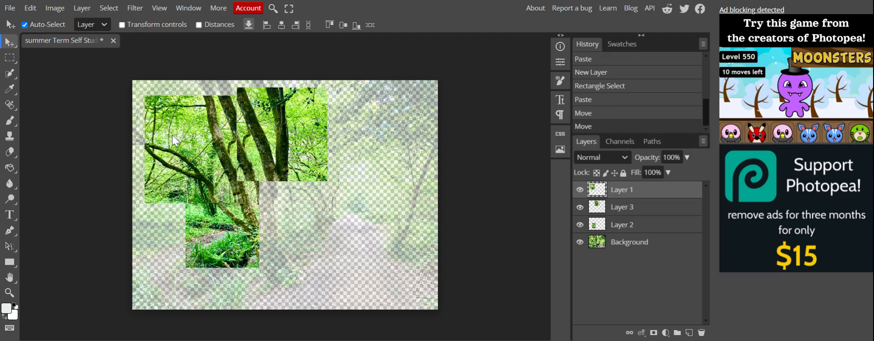
# Copy a rectangular Background area overlapping the Layer 3 piece's right edge and paste it into a new layer above Background.
pyautogui.click(632, 244)
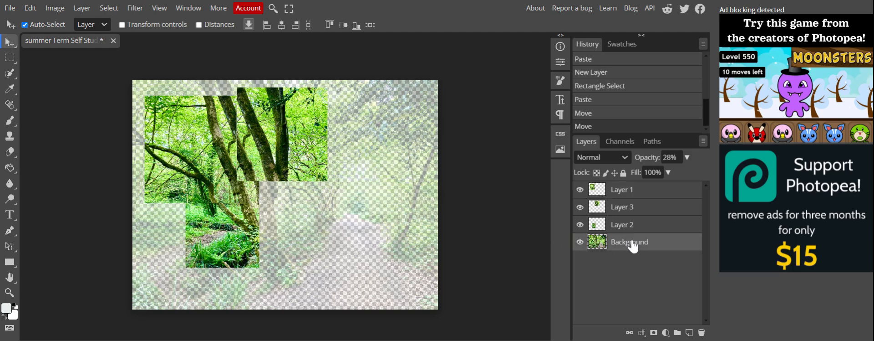
pyautogui.click(10, 60)
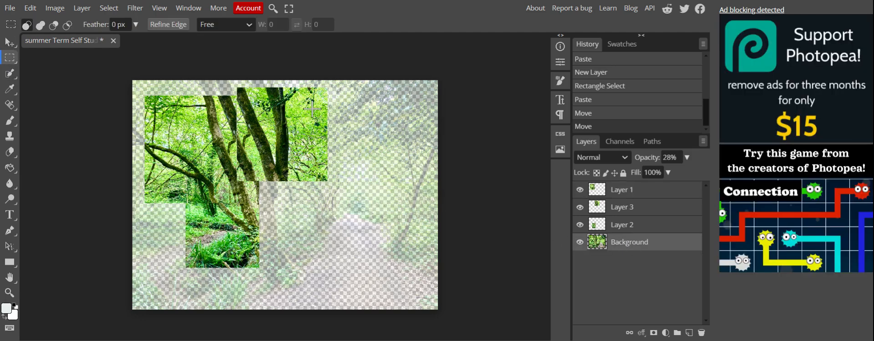
pyautogui.moveTo(308, 106); pyautogui.dragTo(402, 162)
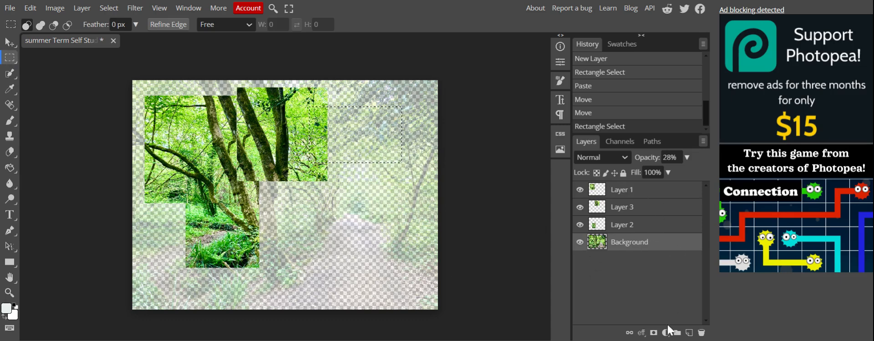
pyautogui.click(690, 333)
pyautogui.hotkey('ctrl', 'v')
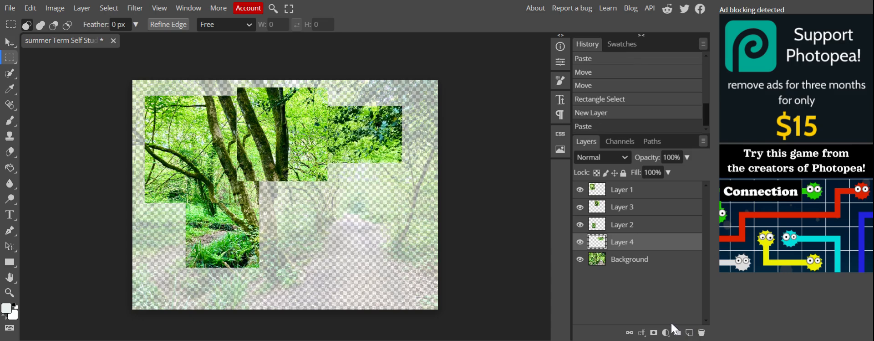
# Add another layer above Background and select a rectangular area overlapping the Layer 4 piece's lower-right corner.
pyautogui.click(638, 267)
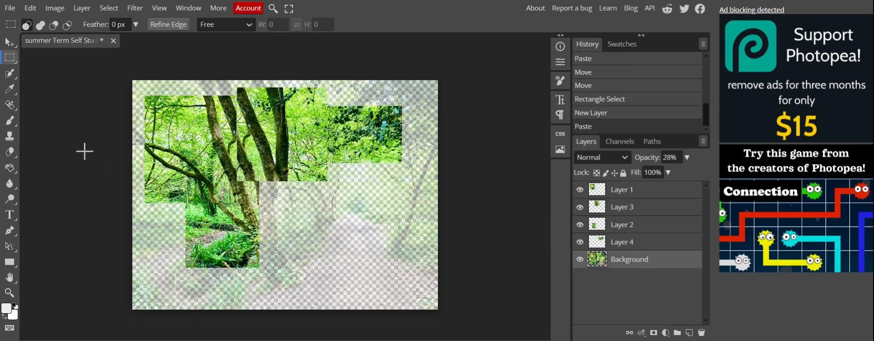
pyautogui.click(689, 332)
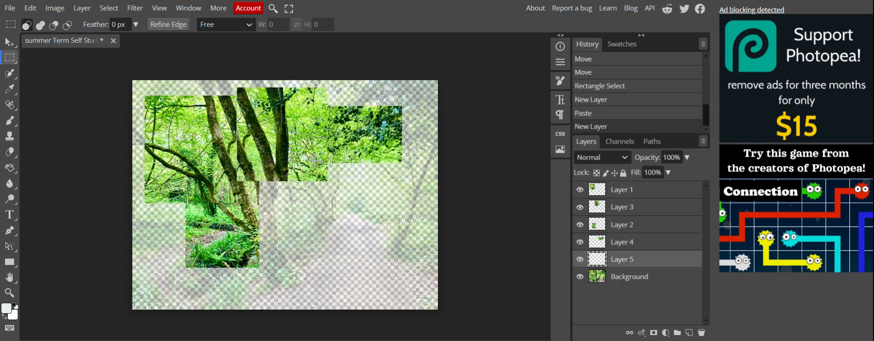
pyautogui.moveTo(354, 150); pyautogui.dragTo(421, 231)
pyautogui.hotkey('ctrl', 'c')
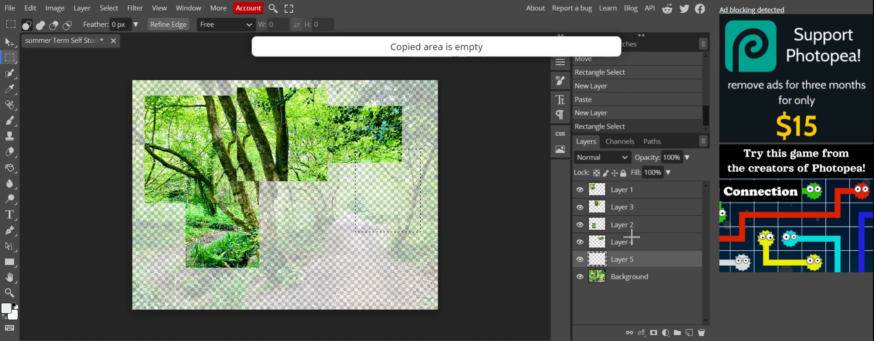
# Copy the selected area from Background, paste it into Layer 5 and move the piece slightly up.
pyautogui.click(649, 283)
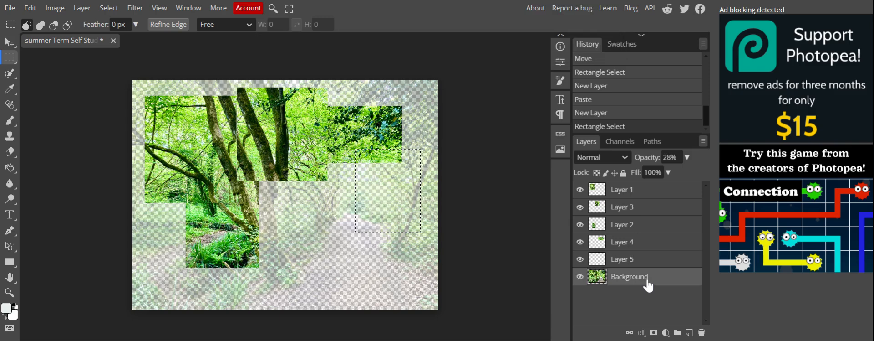
pyautogui.hotkey('ctrl', 'c')
pyautogui.click(654, 266)
pyautogui.hotkey('ctrl', 'v')
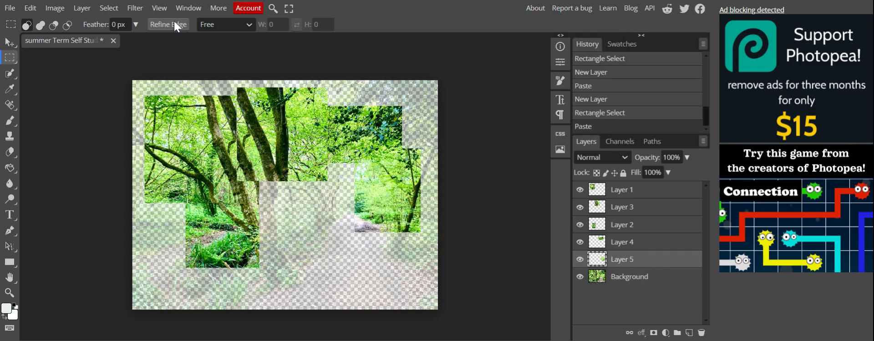
pyautogui.click(10, 42)
pyautogui.moveTo(396, 203); pyautogui.dragTo(396, 191)
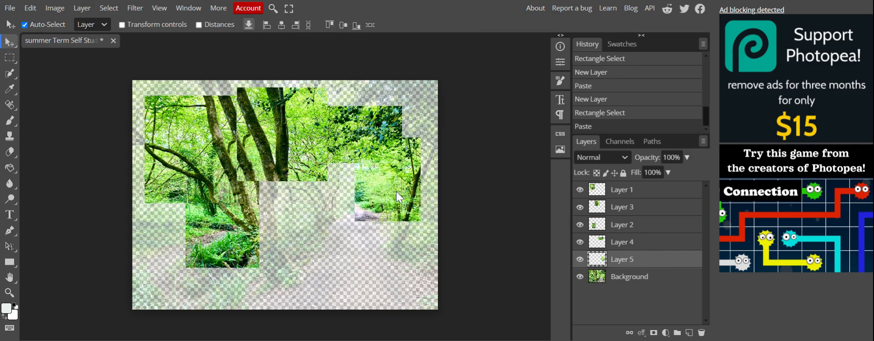
# Add a layer above Background and select a rectangular Background area in the middle, overlapping the lower edge of the Layer 3 piece.
pyautogui.click(650, 283)
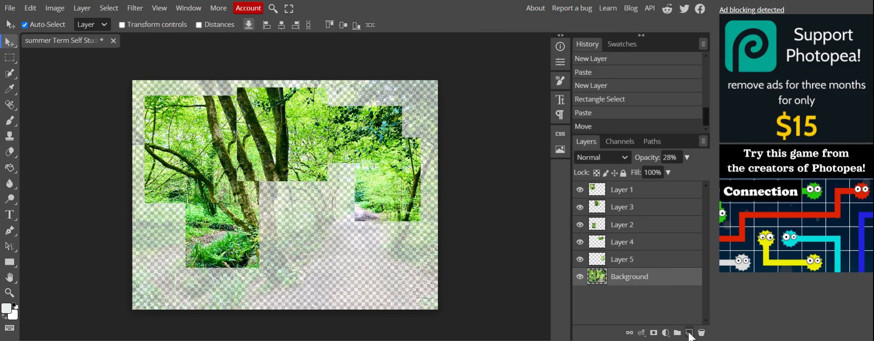
pyautogui.click(690, 333)
pyautogui.click(643, 296)
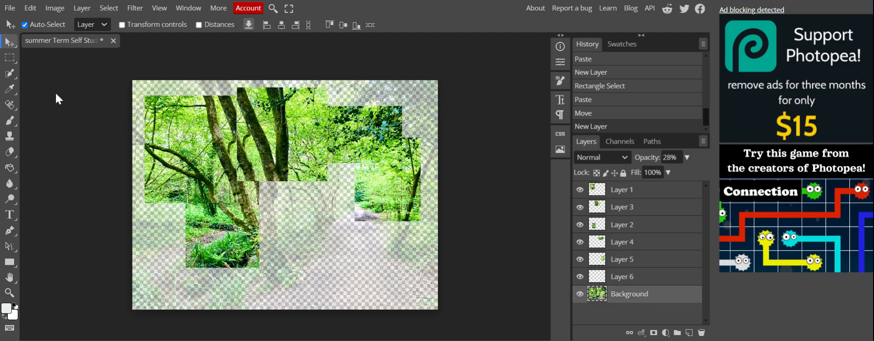
pyautogui.click(10, 57)
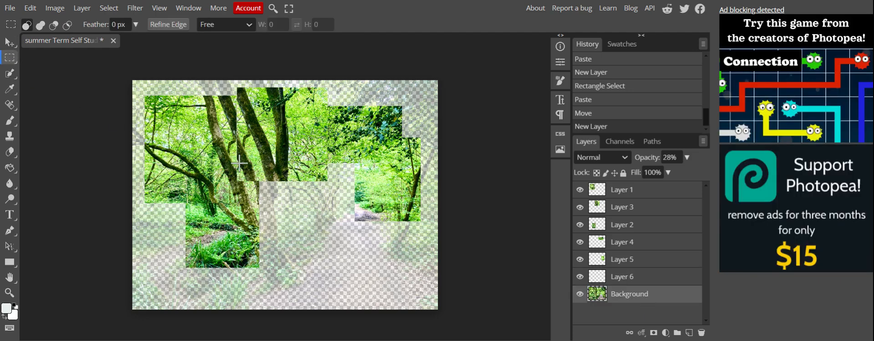
pyautogui.moveTo(238, 162); pyautogui.dragTo(343, 233)
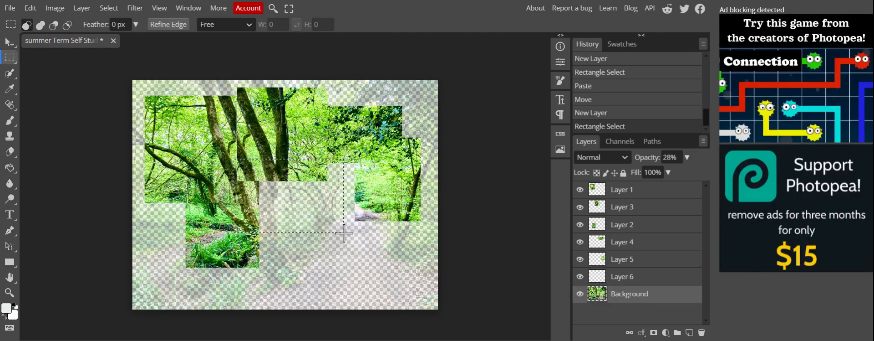
# Paste the copied middle area into Layer 6 and move the piece slightly right and down.
pyautogui.click(635, 278)
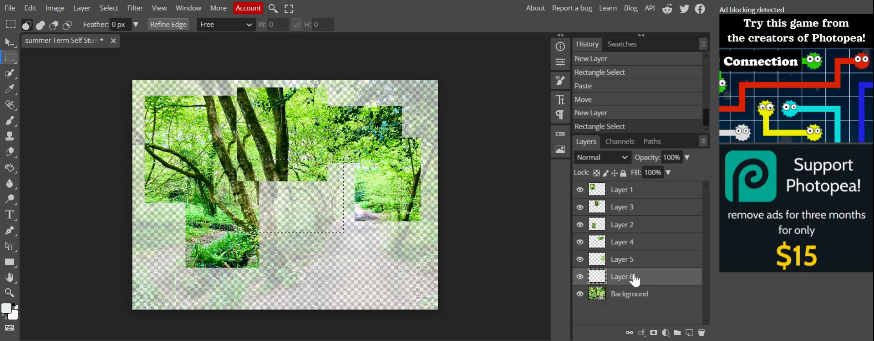
pyautogui.hotkey('ctrl', 'v')
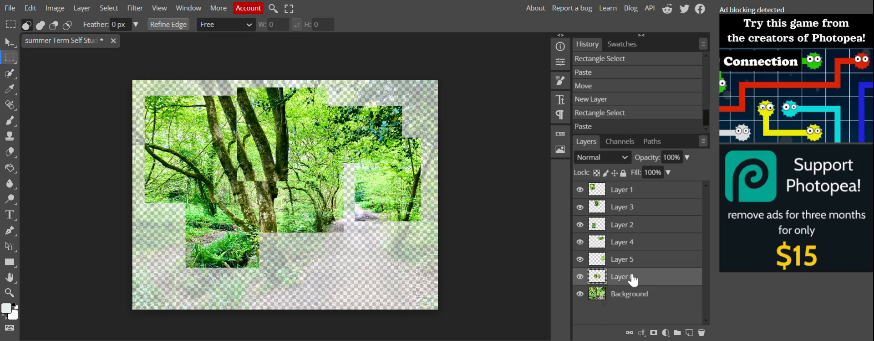
pyautogui.click(8, 41)
pyautogui.moveTo(304, 222); pyautogui.dragTo(312, 224)
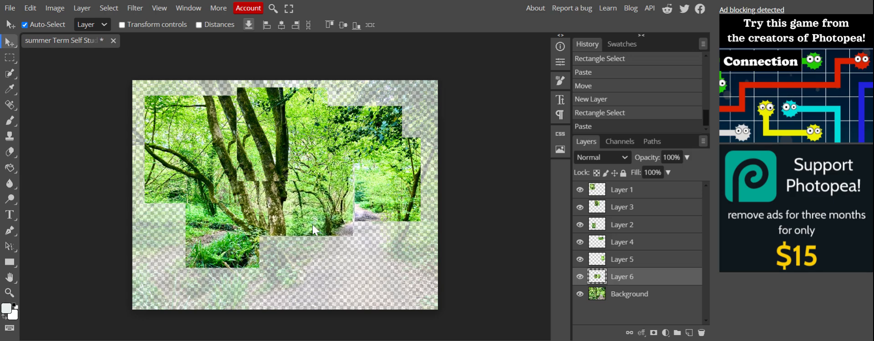
# Add a layer above Layer 6 and select a rectangular Background area of the path overlapping the Layer 5 piece's lower edge.
pyautogui.click(688, 333)
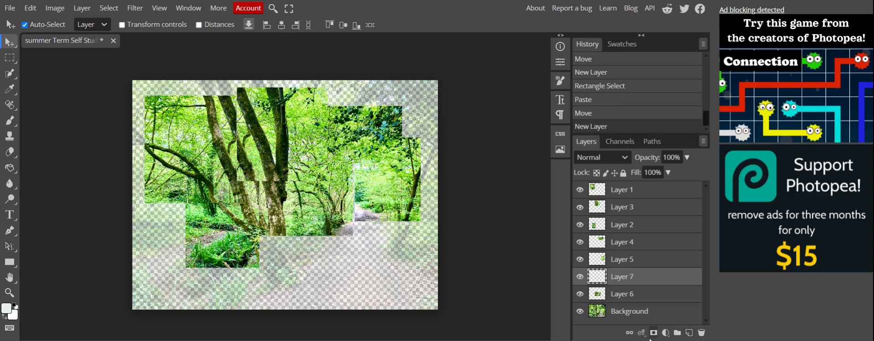
pyautogui.click(623, 314)
pyautogui.click(9, 57)
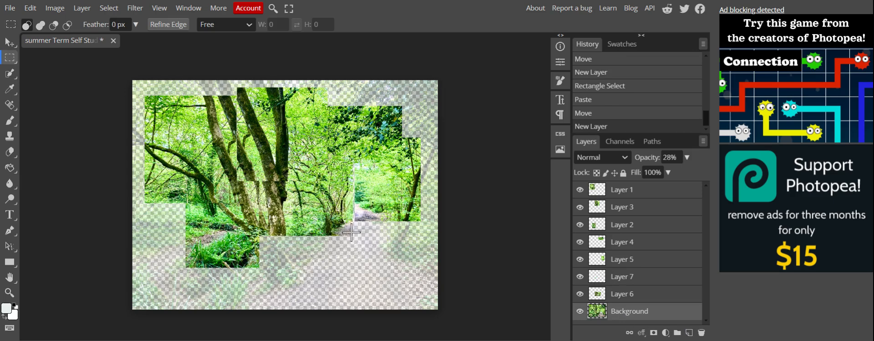
pyautogui.moveTo(336, 213); pyautogui.dragTo(403, 282)
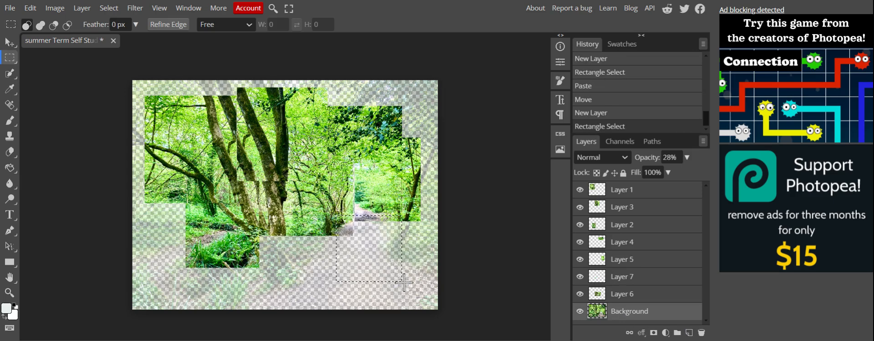
# Paste the copied path area into Layer 7 and move the piece slightly right and down.
pyautogui.click(641, 282)
pyautogui.hotkey('ctrl', 'v')
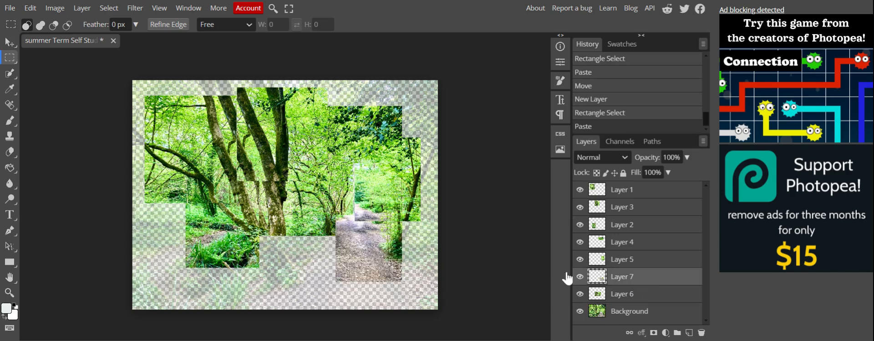
pyautogui.click(10, 42)
pyautogui.moveTo(376, 236); pyautogui.dragTo(380, 241)
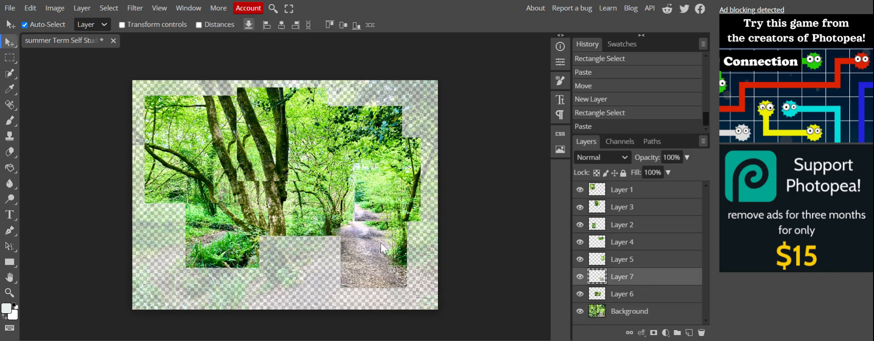
# Add a layer above Layer 7 and select a wide Background rectangle filling the gap between the Layer 2 and Layer 7 pieces.
pyautogui.click(690, 333)
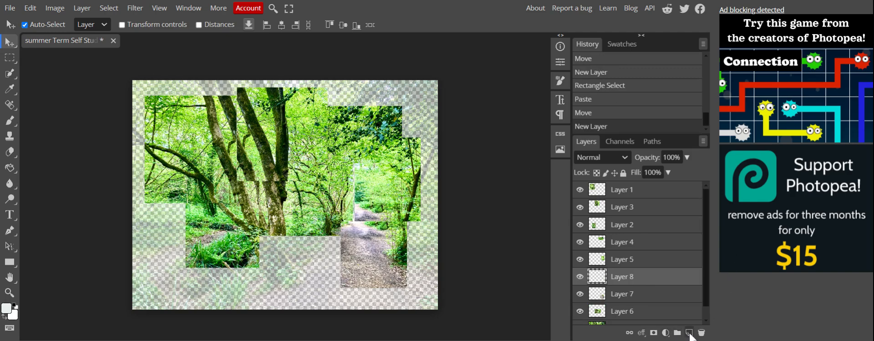
pyautogui.scroll(-1, 638, 288)
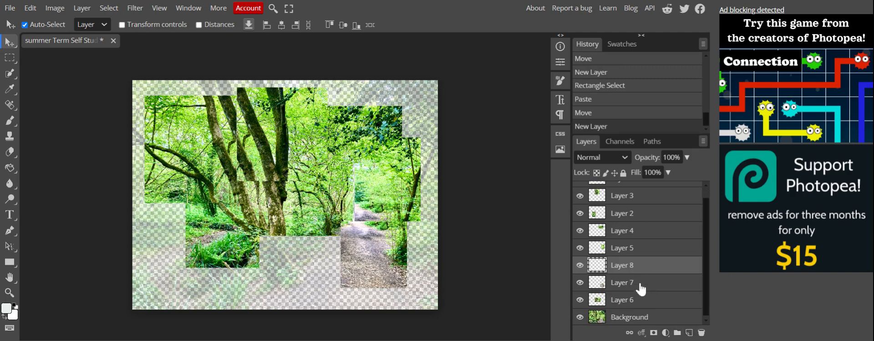
pyautogui.click(622, 321)
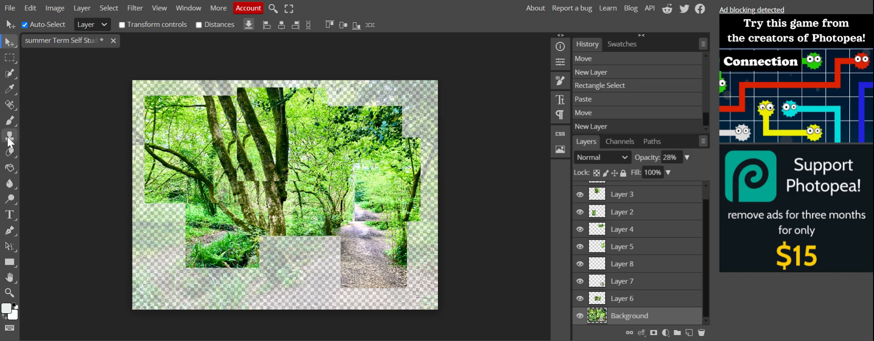
pyautogui.click(10, 58)
pyautogui.moveTo(230, 225); pyautogui.dragTo(349, 276)
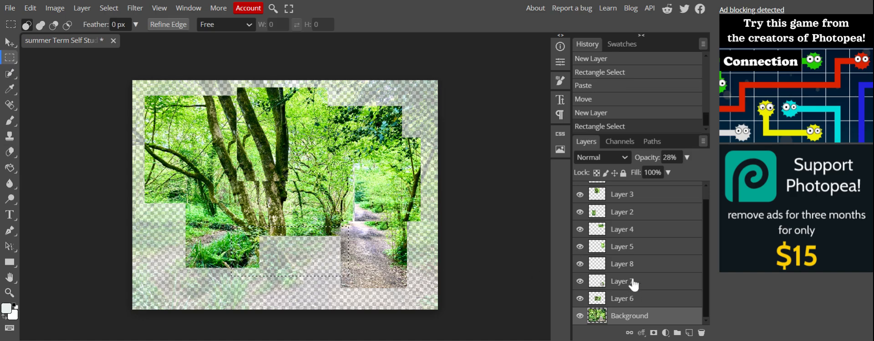
# Paste the copied wide area into Layer 8 and move the piece slightly down.
pyautogui.click(643, 265)
pyautogui.hotkey('ctrl', 'v')
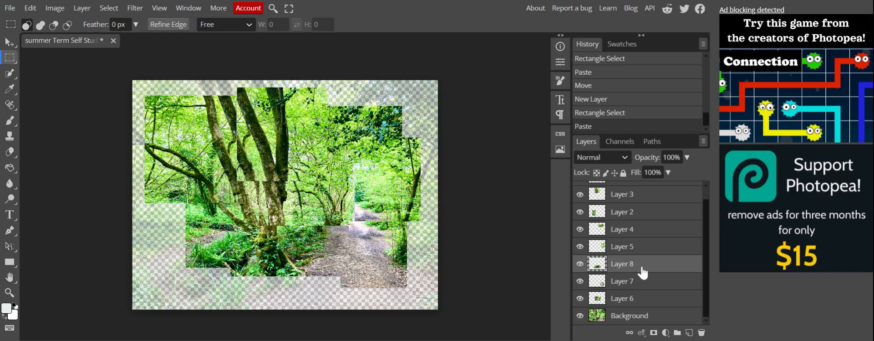
pyautogui.click(10, 41)
pyautogui.moveTo(296, 246); pyautogui.dragTo(296, 248)
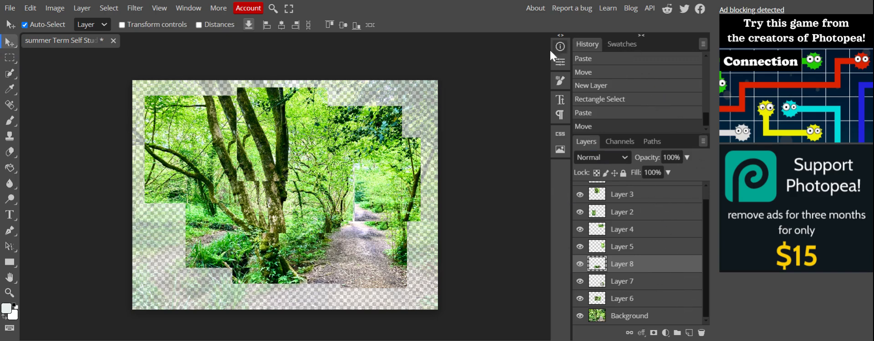
# Step back through the history to the rectangular selection, before the last paste and move, and restore both.
pyautogui.click(588, 116)
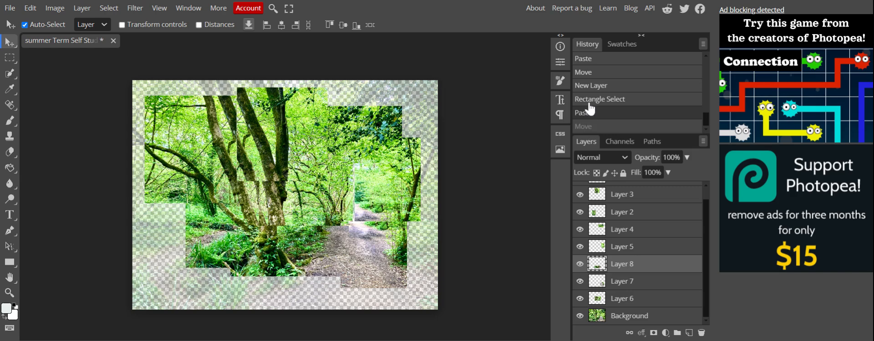
pyautogui.click(590, 100)
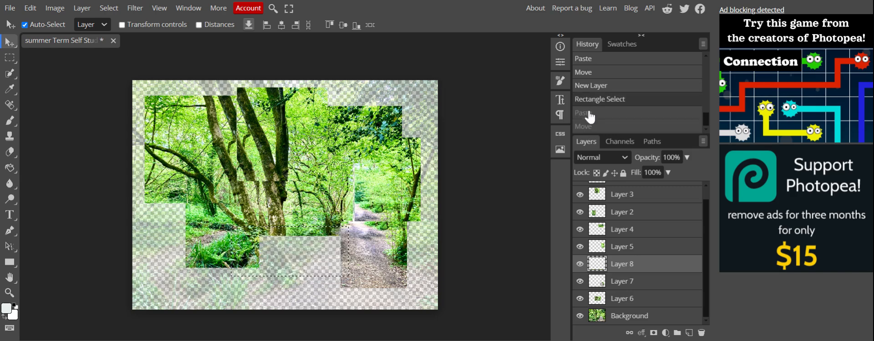
pyautogui.click(588, 113)
pyautogui.click(583, 128)
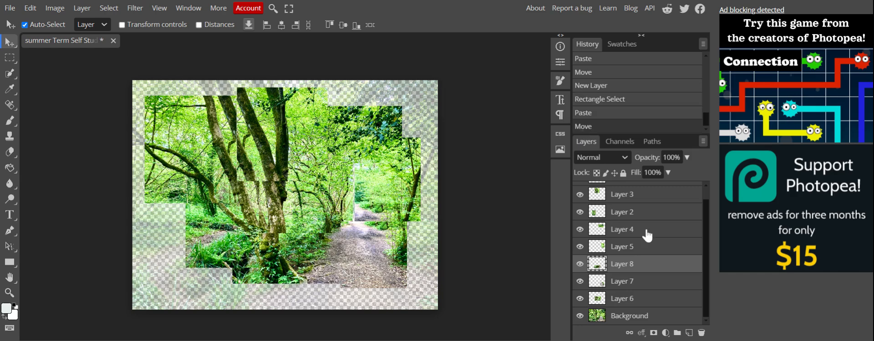
# Hide the Background layer and add a new empty layer directly above it, beneath all the collage pieces.
pyautogui.click(580, 316)
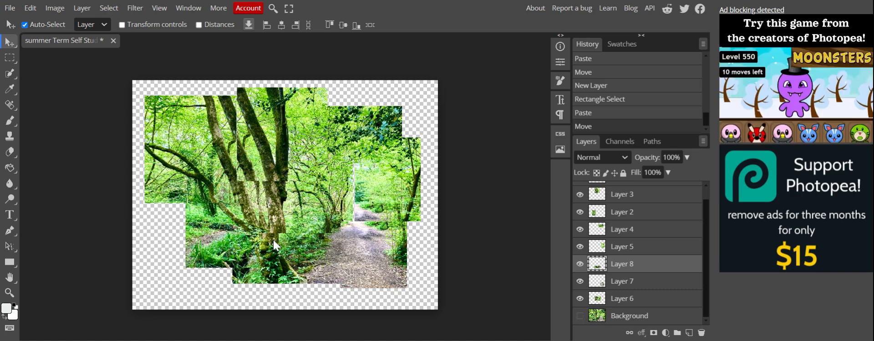
pyautogui.click(689, 332)
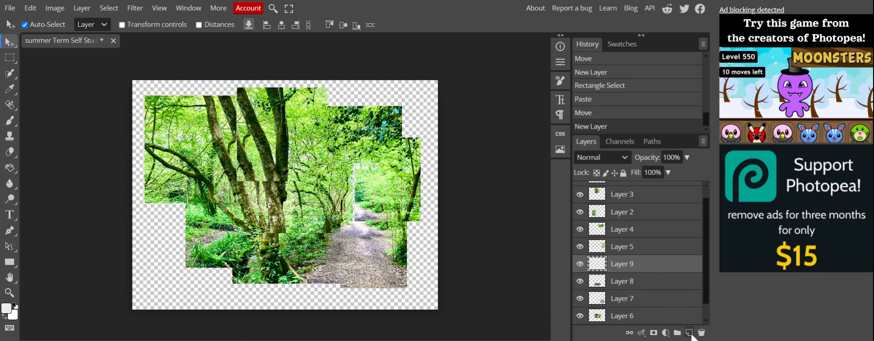
pyautogui.moveTo(646, 272); pyautogui.dragTo(647, 307)
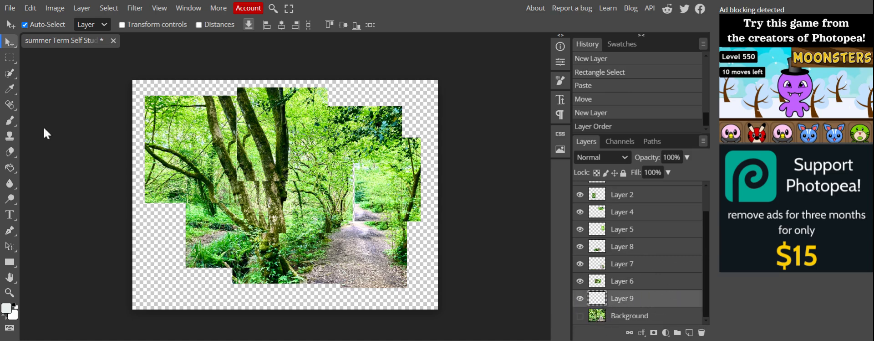
# Set a near-white foreground colour and fill Layer 9 with it using the Paint Bucket as a plain backdrop behind the collage.
pyautogui.click(6, 308)
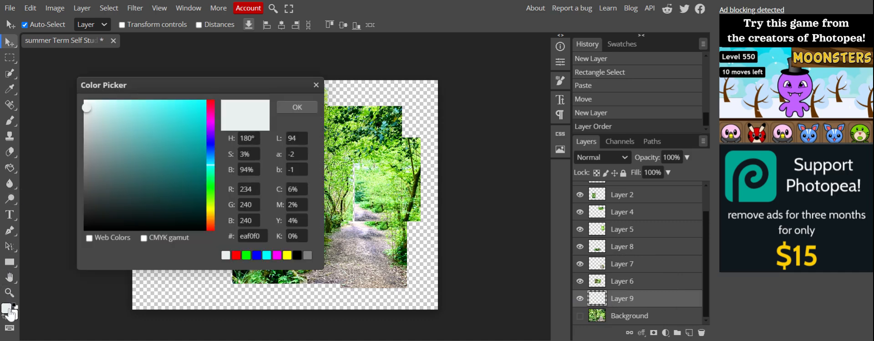
pyautogui.click(86, 104)
pyautogui.click(291, 107)
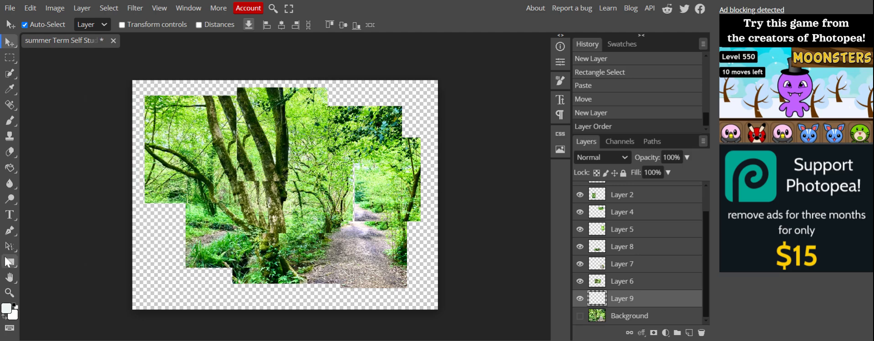
pyautogui.rightClick(8, 170)
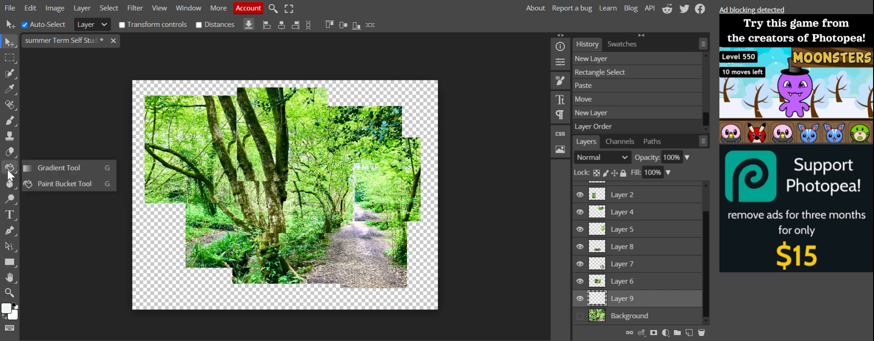
pyautogui.click(51, 183)
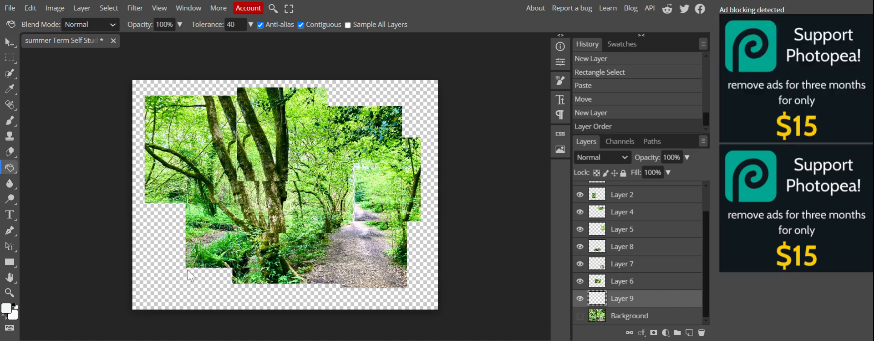
pyautogui.click(157, 261)
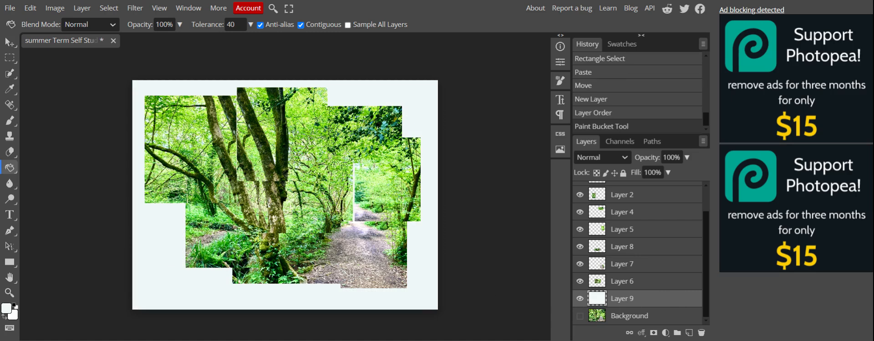
# Rotate the Layer 8 piece about 5.6° clockwise and nudge it slightly up to close the gap above it.
pyautogui.click(656, 250)
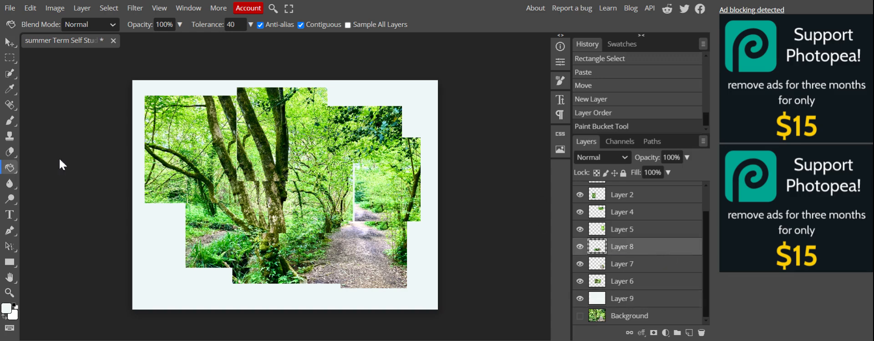
pyautogui.click(33, 8)
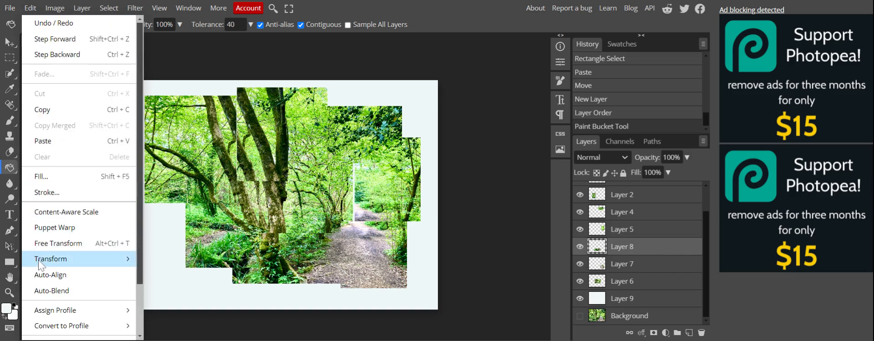
pyautogui.moveTo(39, 262)
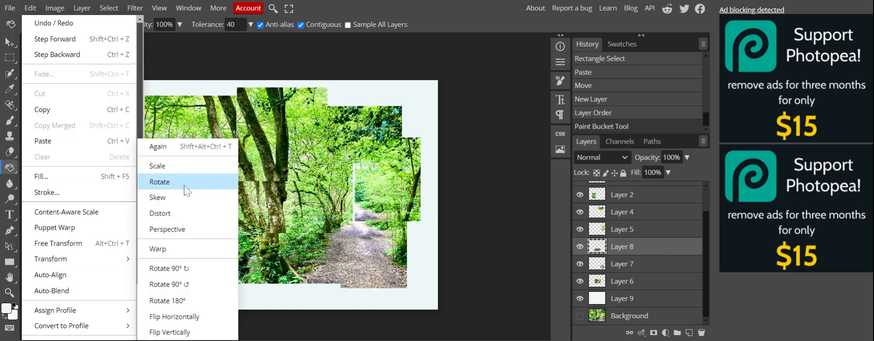
pyautogui.click(160, 181)
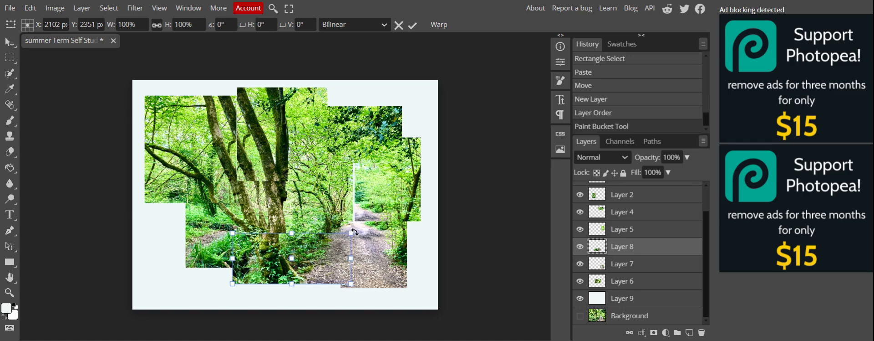
pyautogui.moveTo(355, 231); pyautogui.dragTo(362, 236)
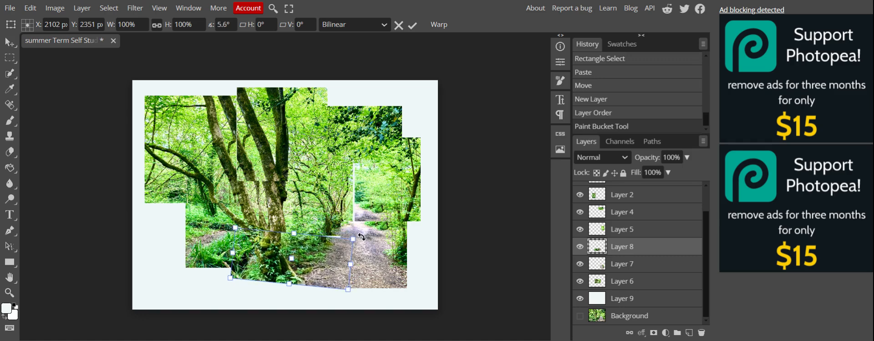
pyautogui.click(8, 43)
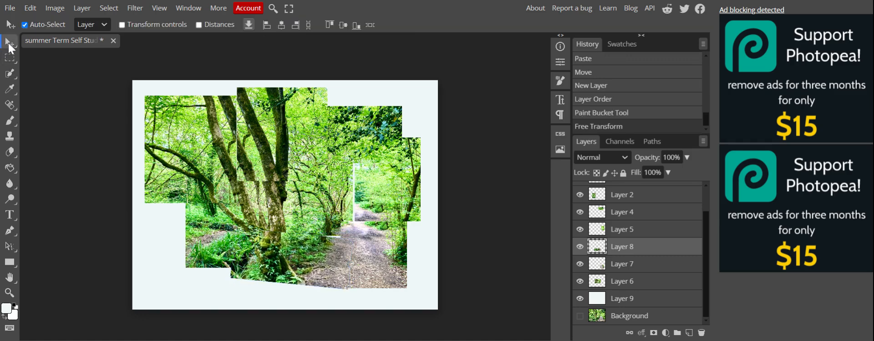
pyautogui.click(300, 248)
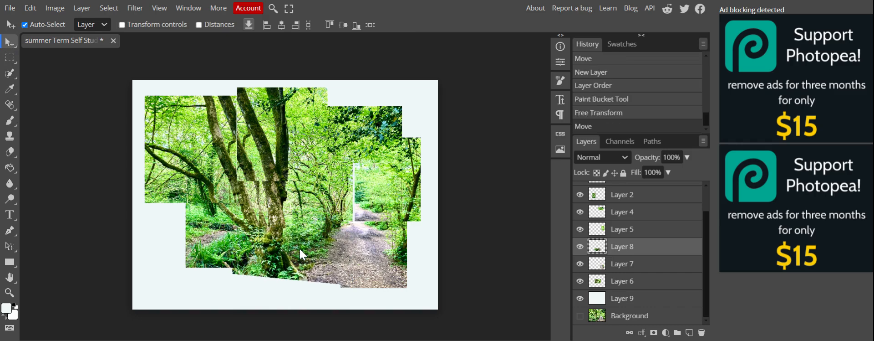
# Rotate the Layer 5 piece slightly clockwise and nudge it a little up and left toward the collage.
pyautogui.click(656, 229)
pyautogui.click(31, 9)
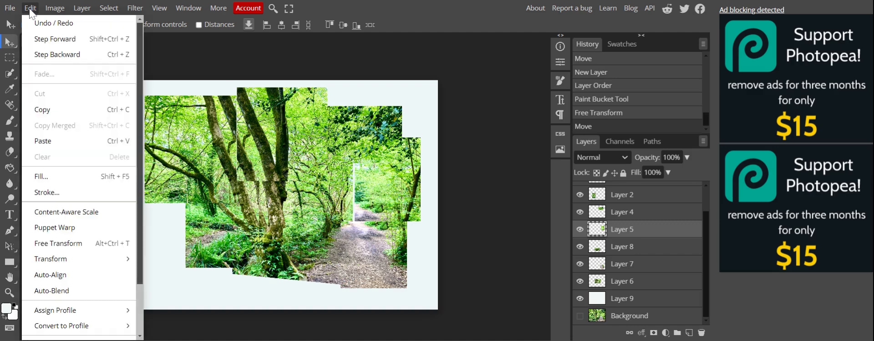
pyautogui.moveTo(59, 264)
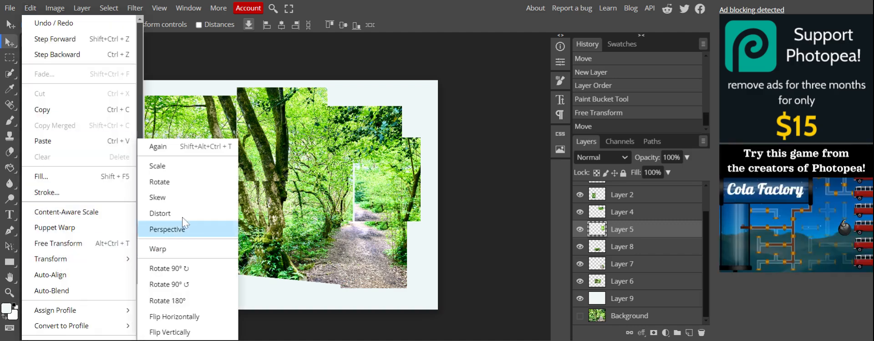
pyautogui.click(179, 182)
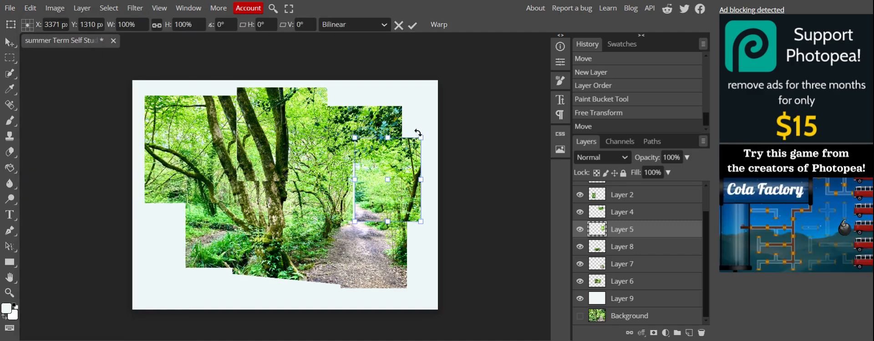
pyautogui.moveTo(430, 134); pyautogui.dragTo(434, 146)
pyautogui.click(14, 44)
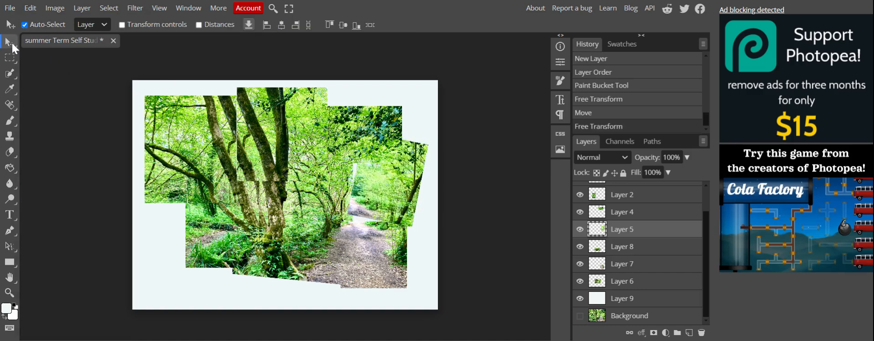
pyautogui.moveTo(385, 172); pyautogui.dragTo(382, 170)
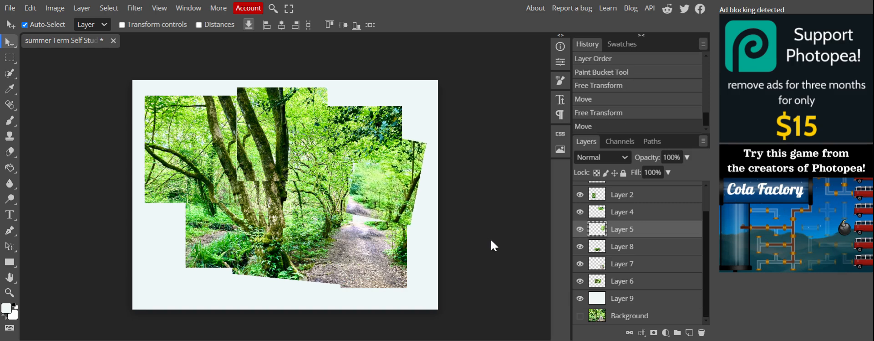
# Rotate the Layer 1 piece about 9.5° counterclockwise and move it slightly right to close the gap beside the Layer 3 piece.
pyautogui.scroll(2, 627, 244)
pyautogui.click(659, 195)
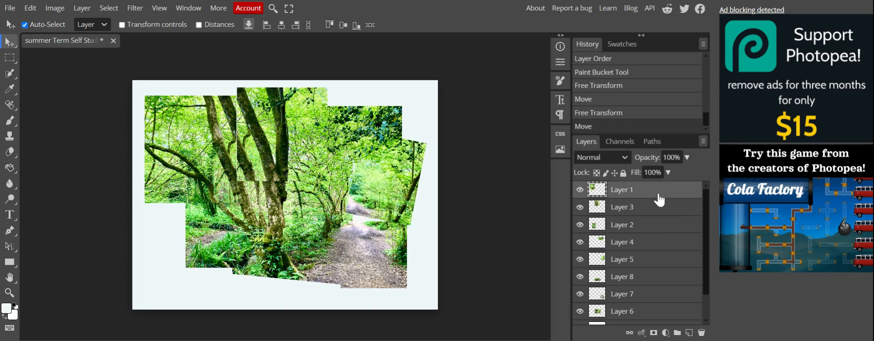
pyautogui.click(30, 10)
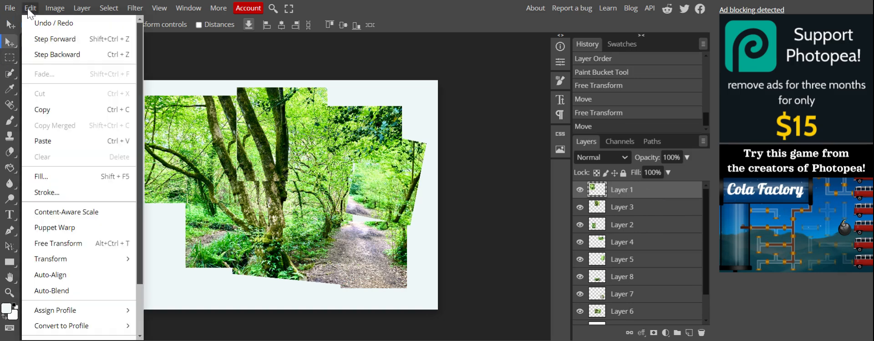
pyautogui.moveTo(119, 258)
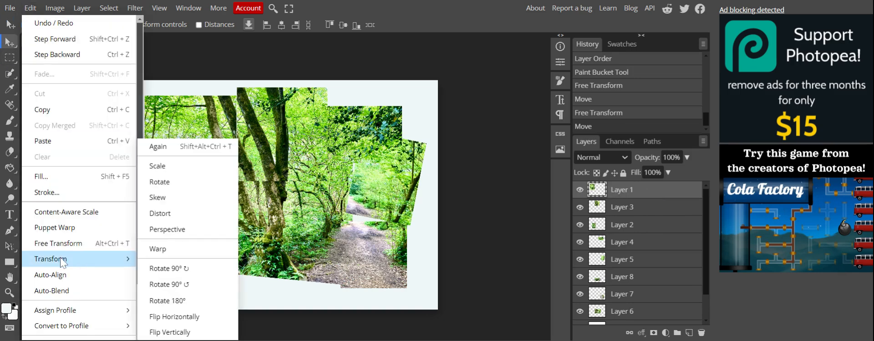
pyautogui.click(172, 181)
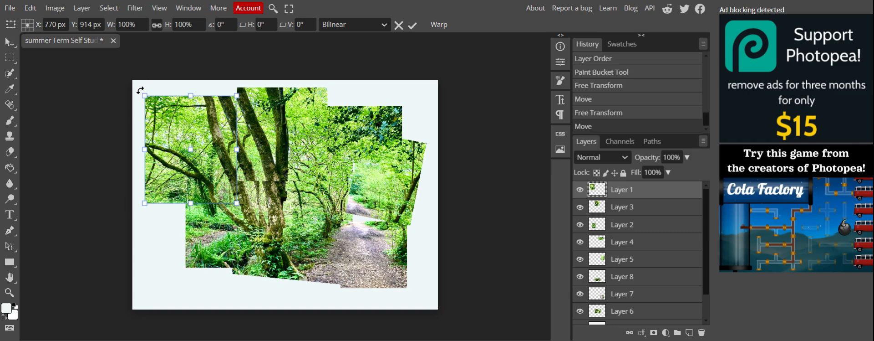
pyautogui.moveTo(140, 90); pyautogui.dragTo(127, 96)
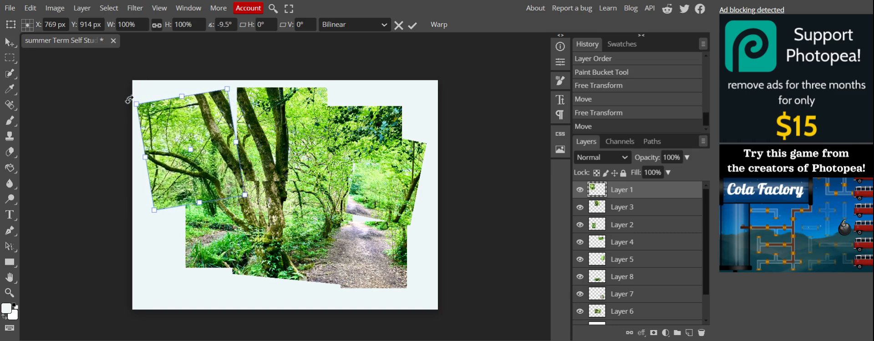
pyautogui.click(11, 39)
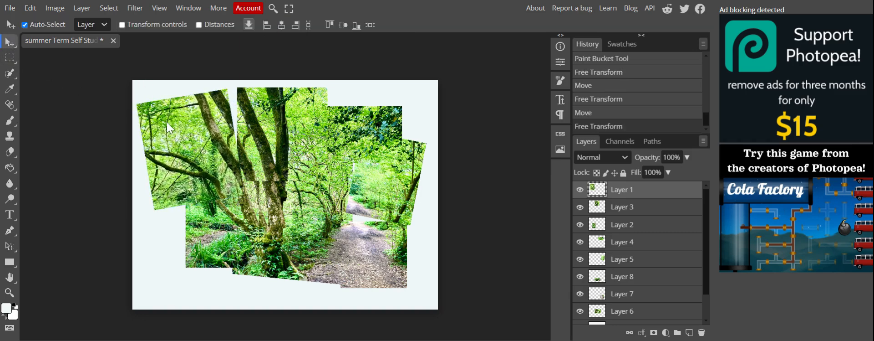
pyautogui.moveTo(166, 122); pyautogui.dragTo(175, 120)
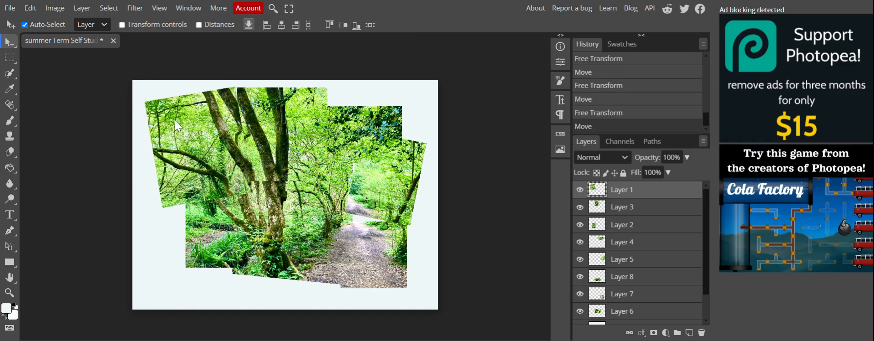
# Rotate the Layer 4 piece about 9.5° clockwise and shift it slightly right and down.
pyautogui.click(638, 242)
pyautogui.click(30, 8)
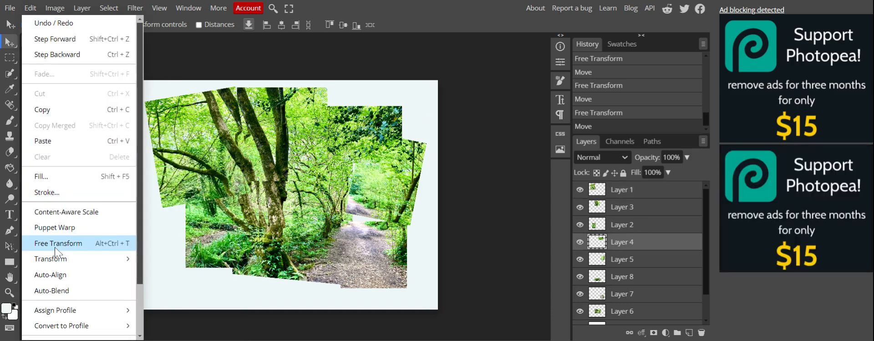
pyautogui.click(194, 181)
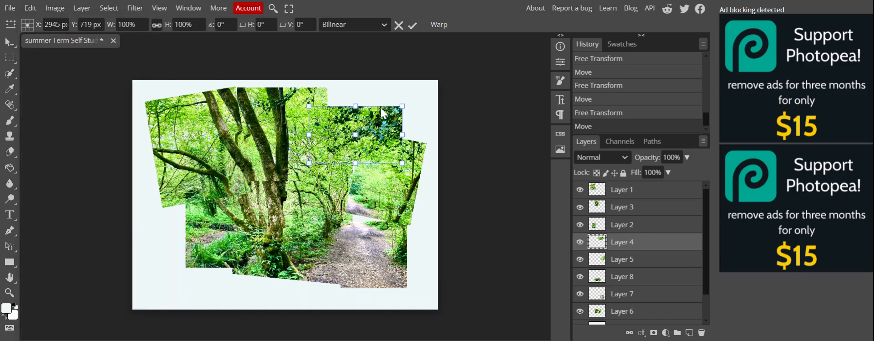
pyautogui.moveTo(410, 100); pyautogui.dragTo(382, 123)
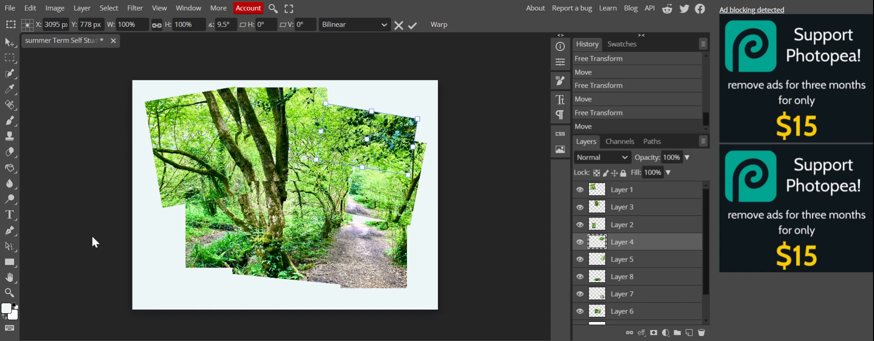
pyautogui.click(10, 43)
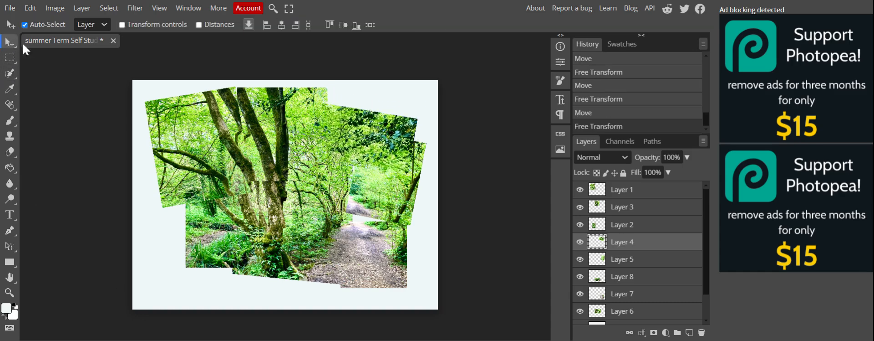
# Move the Layer 2 piece slightly left and down, and rotate it about 12.2° clockwise.
pyautogui.click(628, 260)
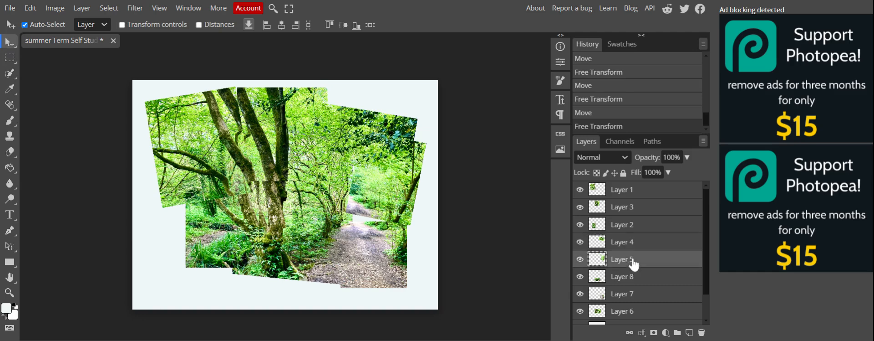
pyautogui.click(635, 224)
pyautogui.moveTo(213, 231)
pyautogui.mouseDown()
pyautogui.moveTo(191, 243)
pyautogui.moveTo(197, 217)
pyautogui.moveTo(200, 239)
pyautogui.mouseUp()
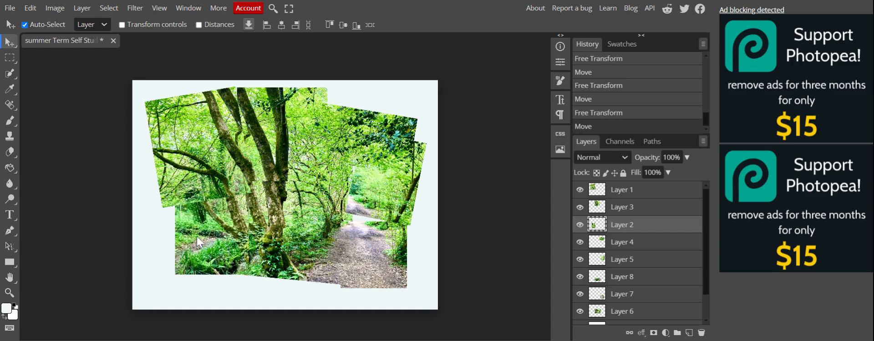
pyautogui.click(30, 8)
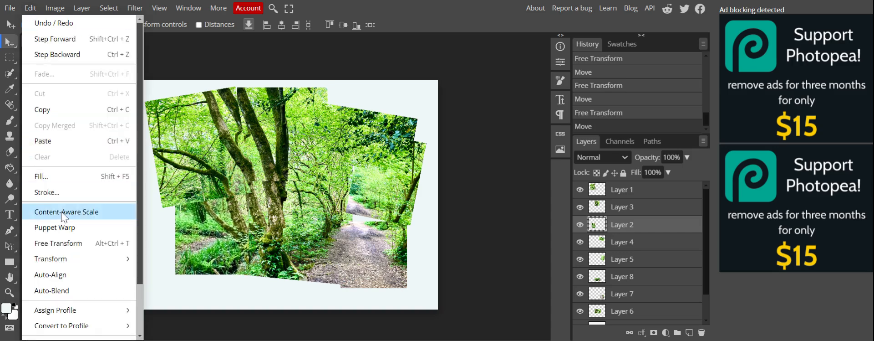
pyautogui.moveTo(50, 259)
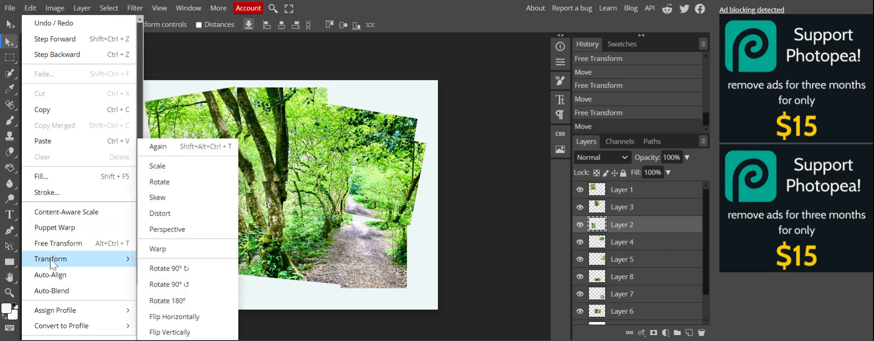
pyautogui.click(177, 180)
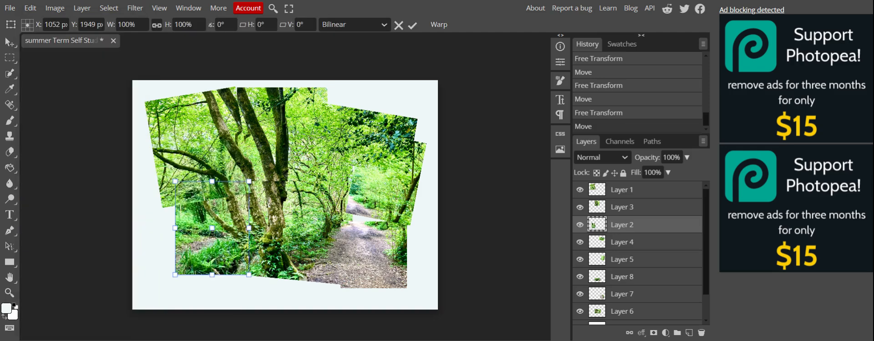
pyautogui.moveTo(253, 178); pyautogui.dragTo(253, 179)
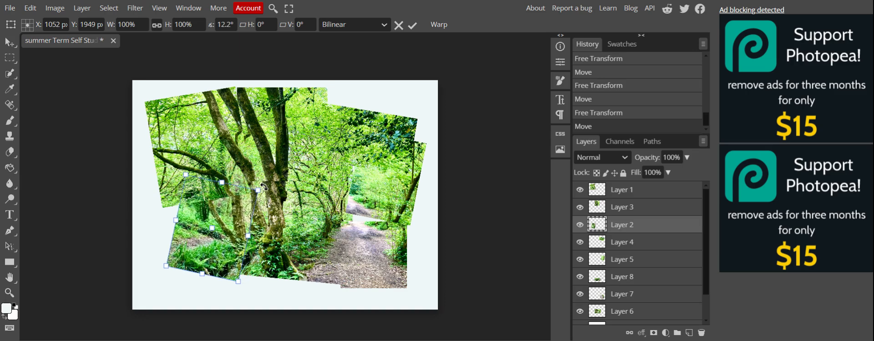
pyautogui.click(13, 40)
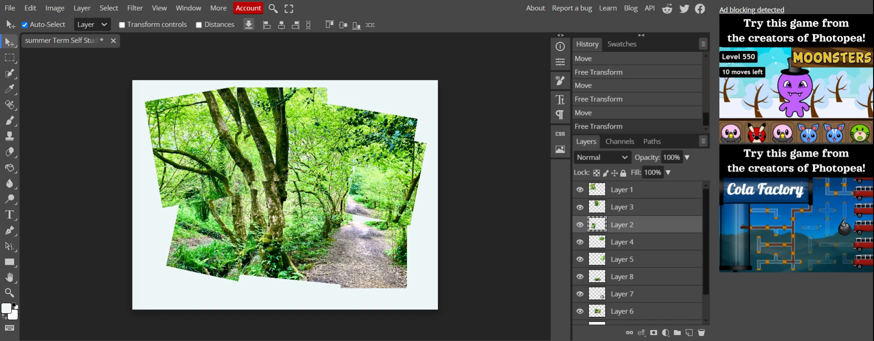
# Flatten all the collage pieces and the near-white backdrop into a single background layer.
pyautogui.scroll(-2, 613, 233)
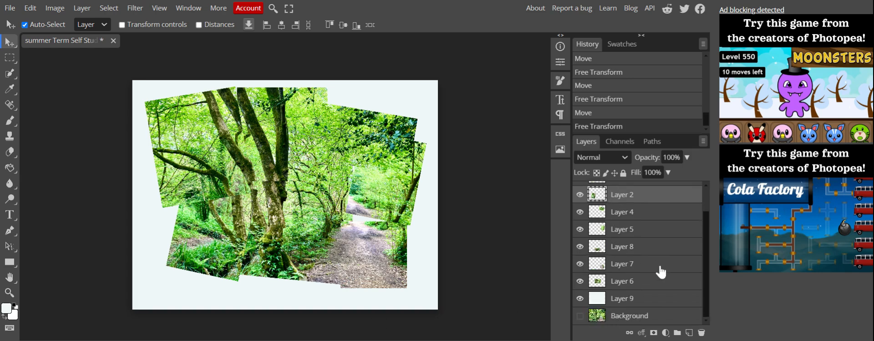
pyautogui.scroll(2, 643, 200)
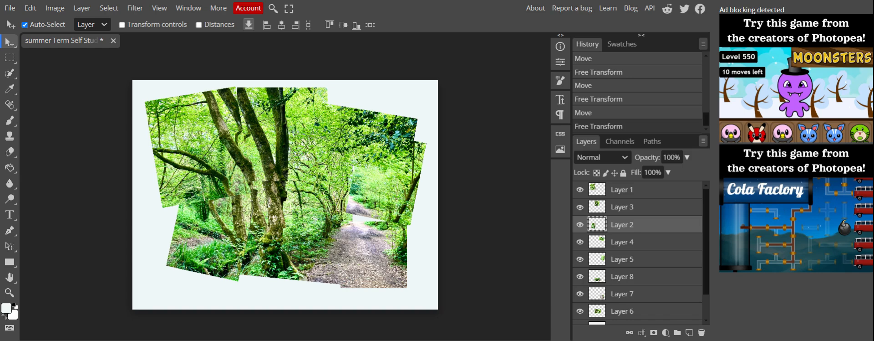
pyautogui.click(84, 9)
pyautogui.scroll(-1, 109, 267)
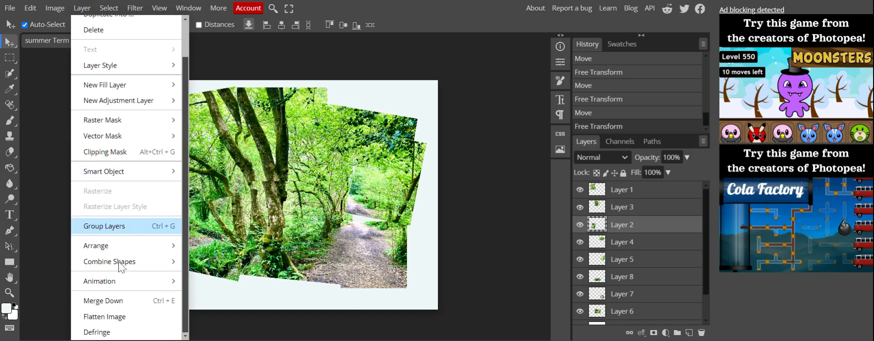
pyautogui.click(109, 318)
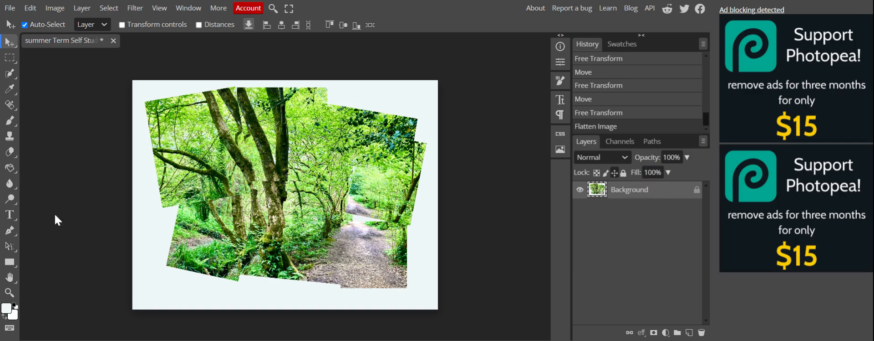
# Export the flattened collage as a JPG named "PhotoJoiner Edit ELL" and dismiss the ad-blocker notice.
pyautogui.click(10, 8)
pyautogui.moveTo(30, 154)
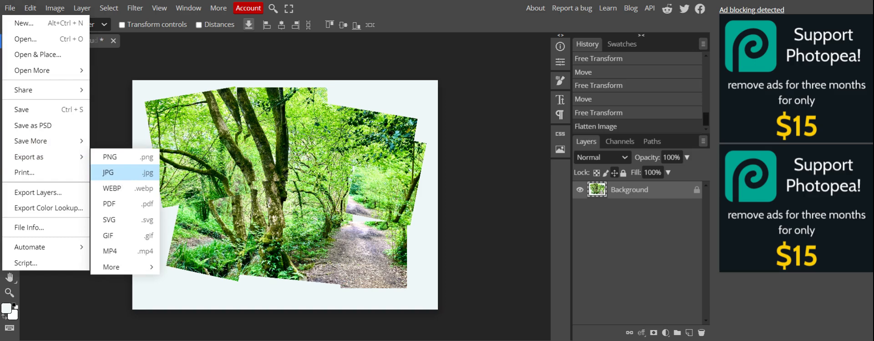
pyautogui.click(120, 172)
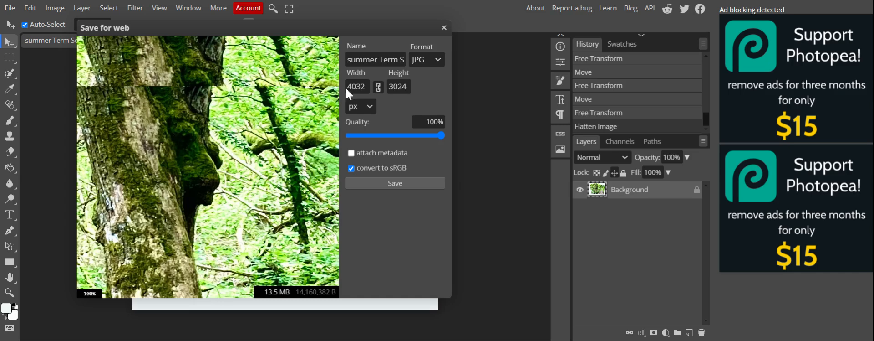
pyautogui.click(375, 60)
pyautogui.moveTo(375, 60); pyautogui.dragTo(414, 62)
pyautogui.press('BackSpace')
pyautogui.write('s')
pyautogui.press('BackSpace')
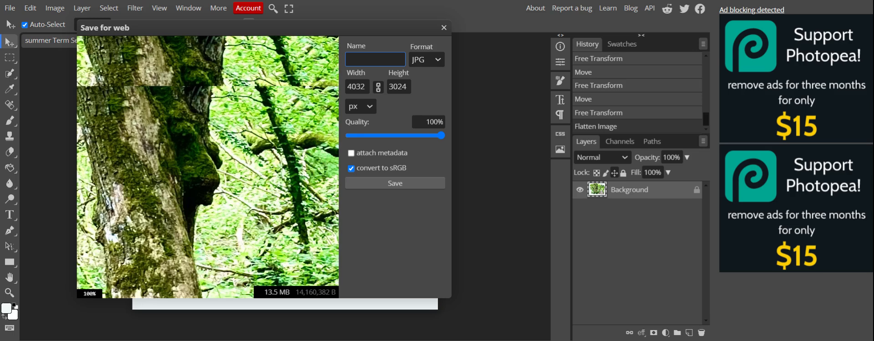
pyautogui.write('PhotoJoiner Edit')
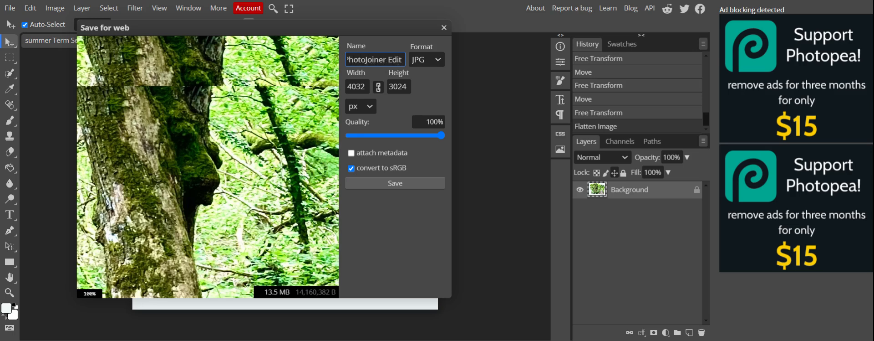
pyautogui.write(' ELL')
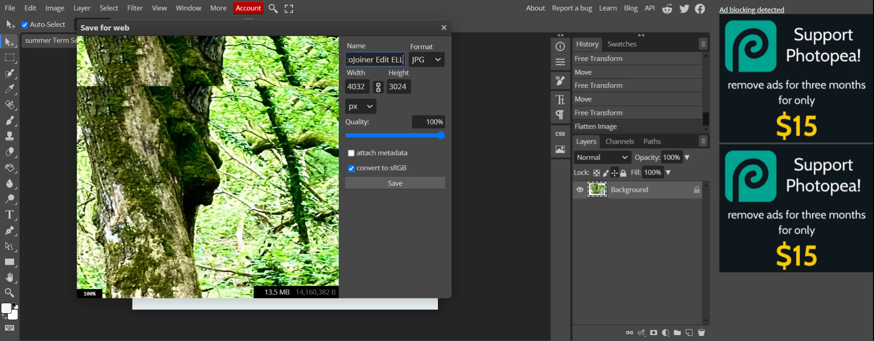
pyautogui.click(356, 184)
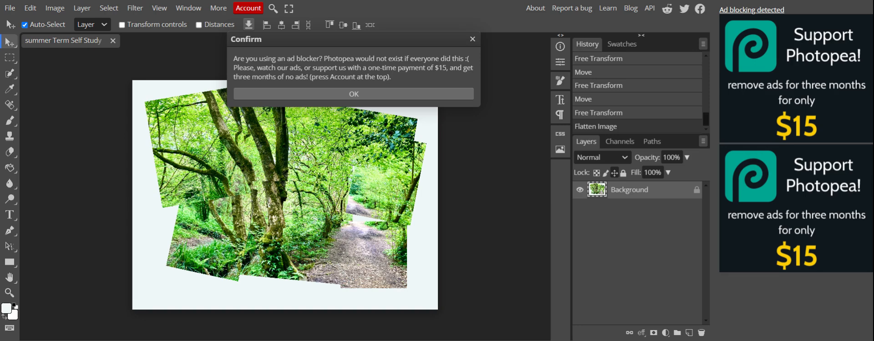
pyautogui.click(325, 95)
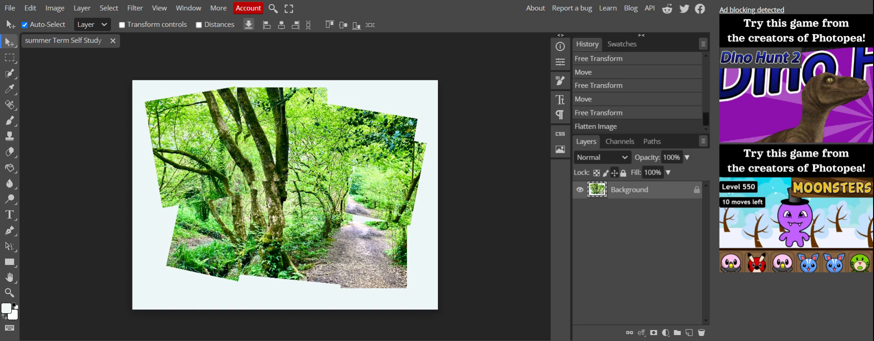
# Step back to before the image was flattened and nudge the Layer 1 piece slightly right and up.
pyautogui.click(616, 112)
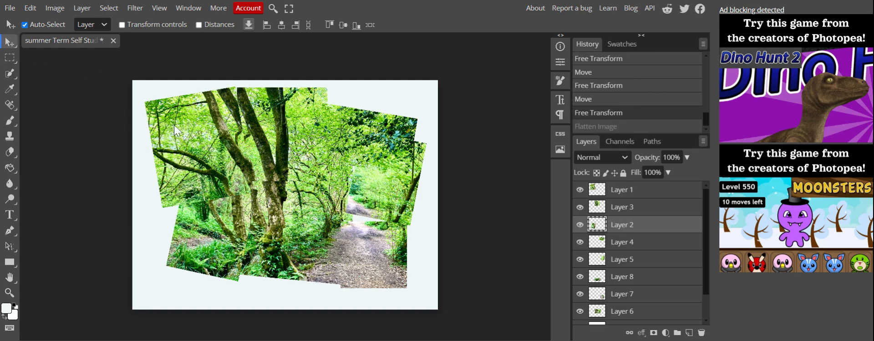
pyautogui.moveTo(174, 125)
pyautogui.mouseDown()
pyautogui.moveTo(163, 122)
pyautogui.moveTo(180, 105)
pyautogui.moveTo(177, 124)
pyautogui.mouseUp()
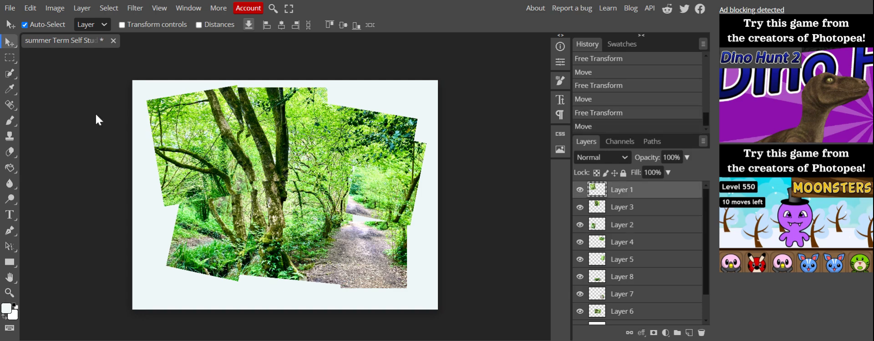
# Flatten the adjusted collage into a single background layer again.
pyautogui.click(83, 9)
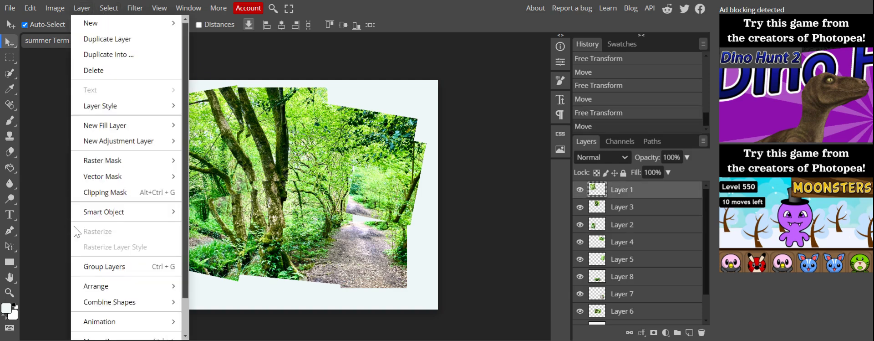
pyautogui.scroll(-3, 86, 242)
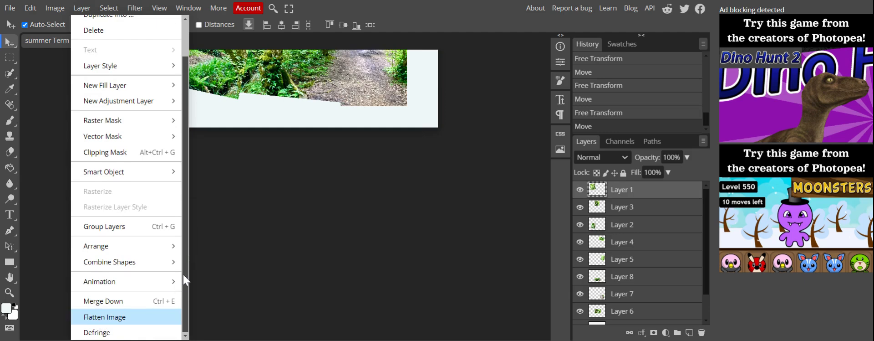
pyautogui.scroll(3, 262, 239)
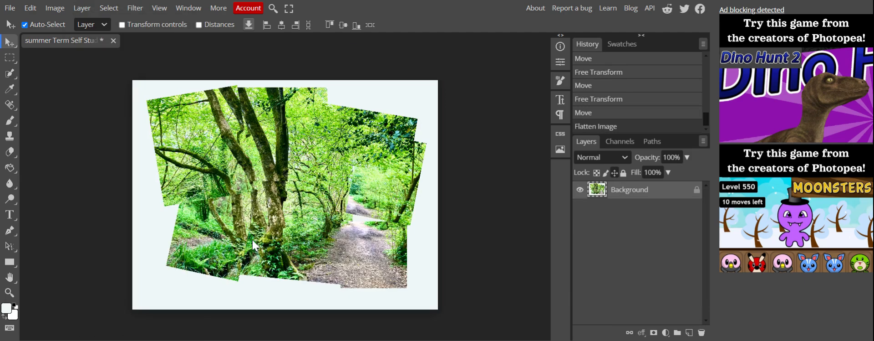